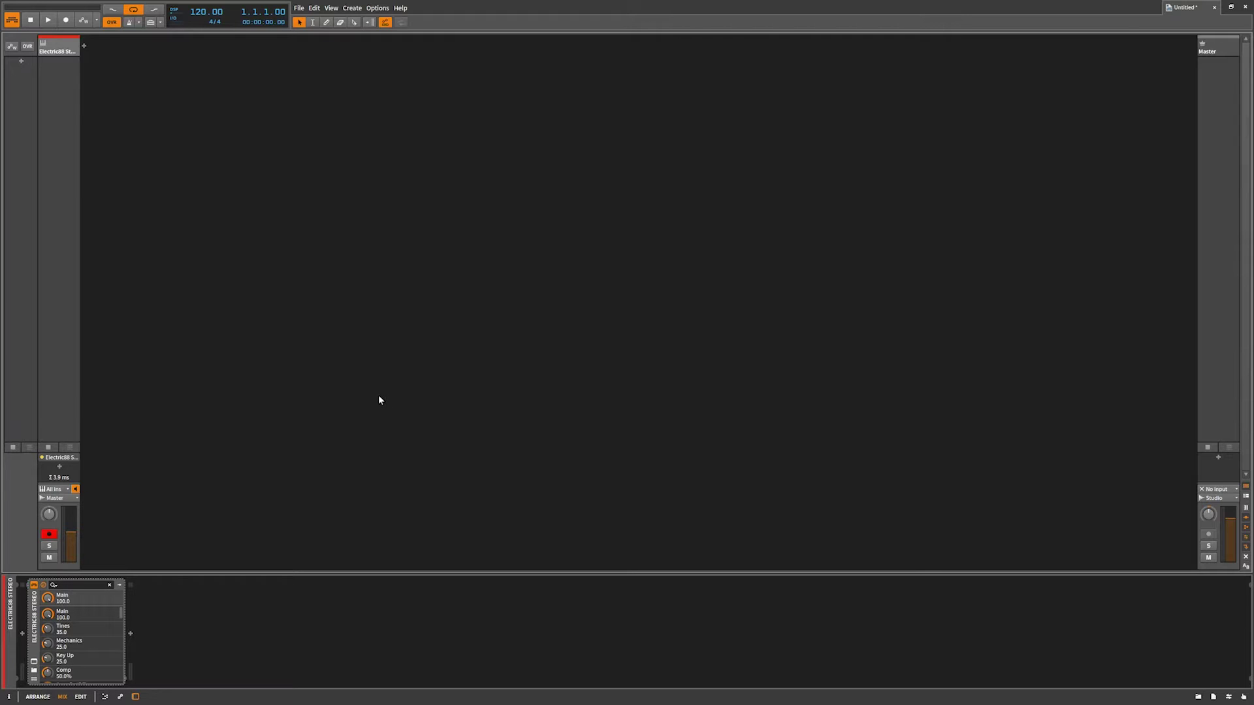
Open the Electric88 Stereo plugin editor from the Bitwig device panel.
{"action": "left_click", "coordinate": [34, 662]}
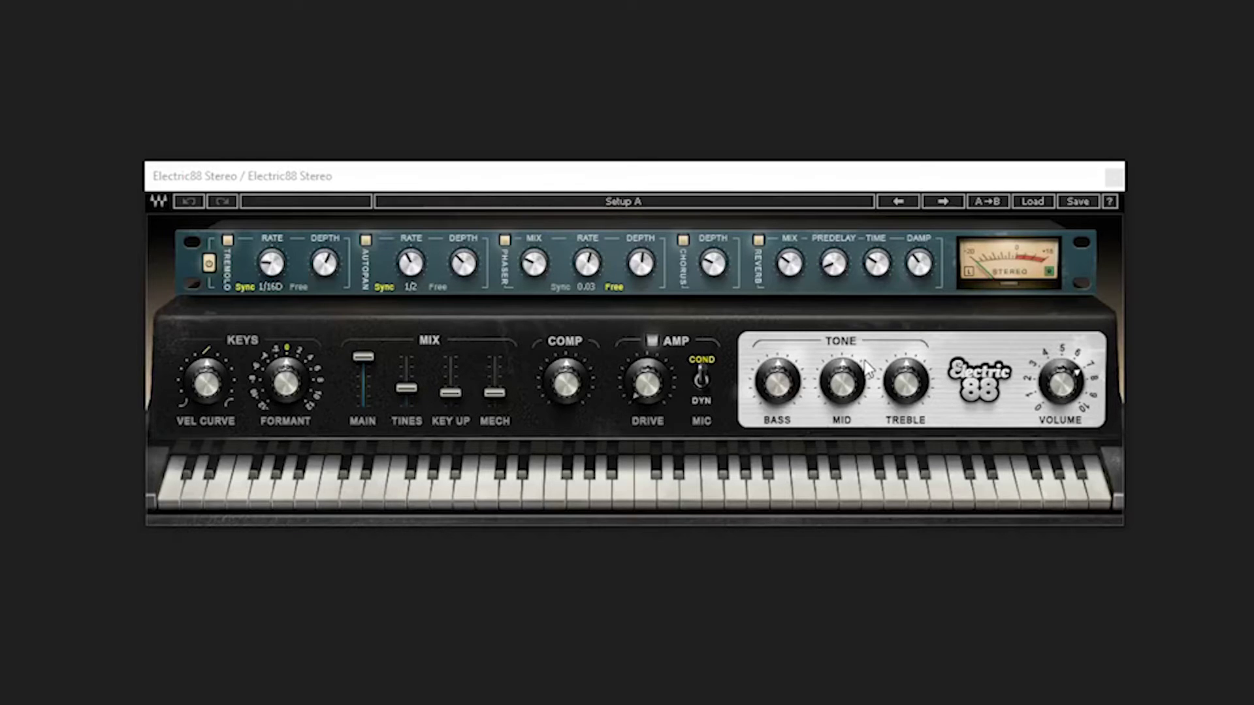
Bring up Electric88's Load menu listing the factory presets.
{"action": "left_click", "coordinate": [1033, 201]}
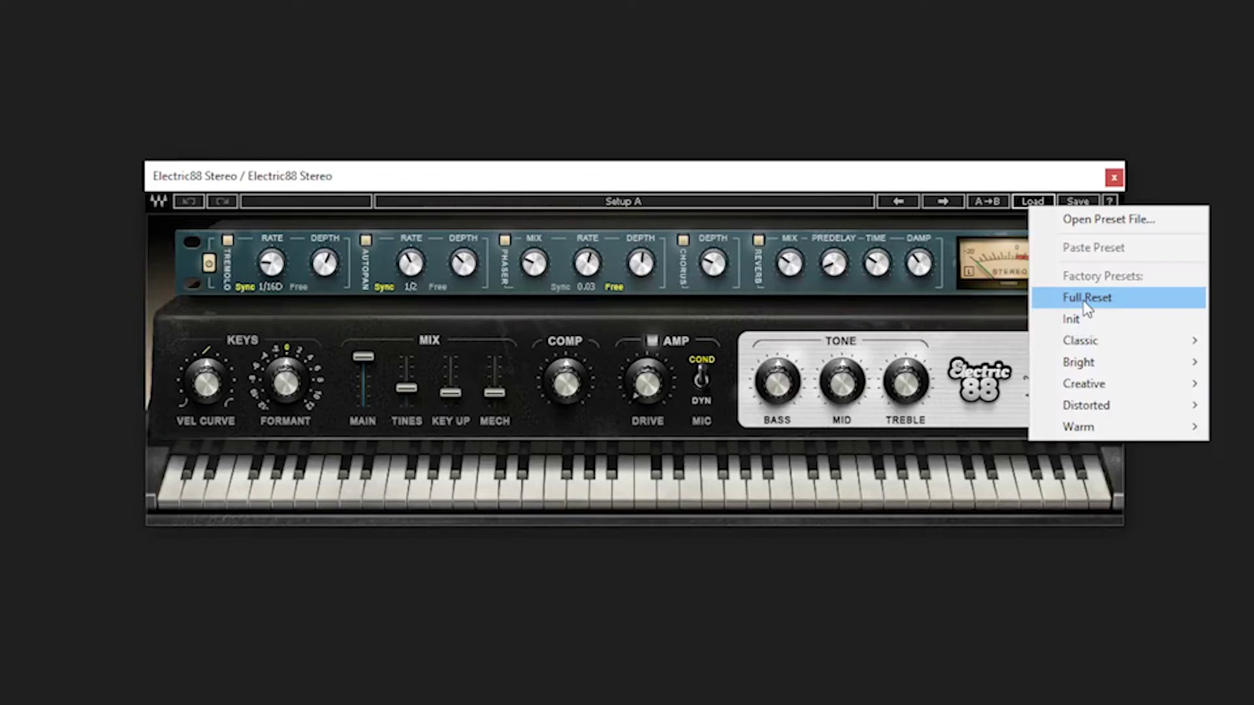
Load the Full Reset factory preset, power the effects rack back on, and enable Tremolo.
{"action": "left_click", "coordinate": [1087, 299]}
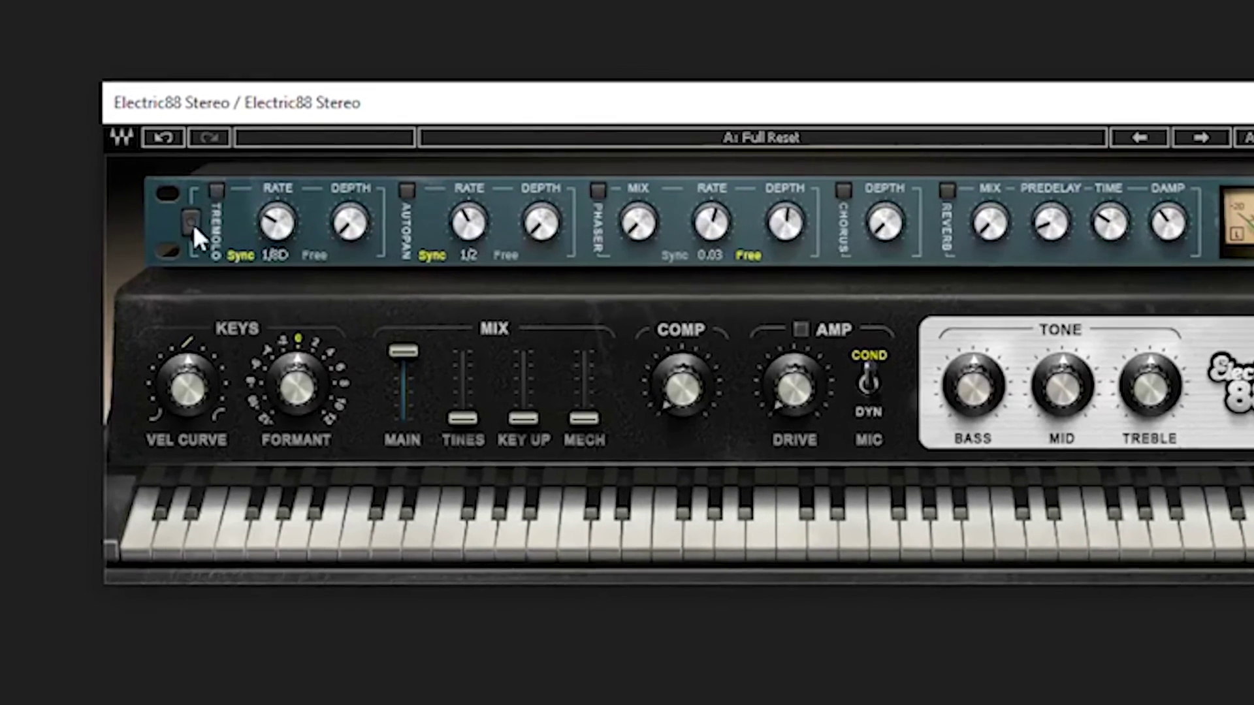
{"action": "left_click", "coordinate": [198, 240]}
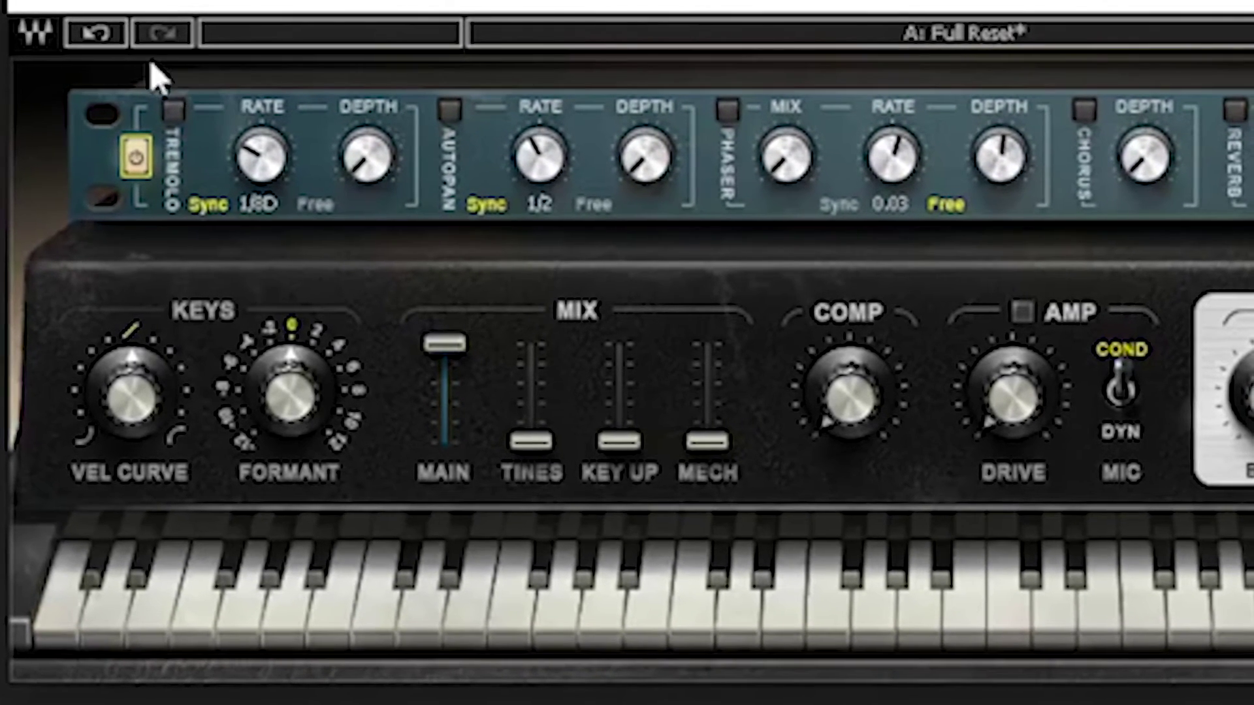
{"action": "left_click", "coordinate": [170, 110]}
Set the Tremolo rate to 4.49 Free and its depth to 55.0.
{"action": "left_click_drag", "start_coordinate": [353, 157], "coordinate": [352, 108]}
{"action": "left_click_drag", "start_coordinate": [239, 164], "coordinate": [240, 163]}
{"action": "mouse_move", "coordinate": [339, 180]}
{"action": "left_mouse_down"}
{"action": "mouse_move", "coordinate": [340, 209]}
{"action": "mouse_move", "coordinate": [326, 180]}
{"action": "left_mouse_up"}
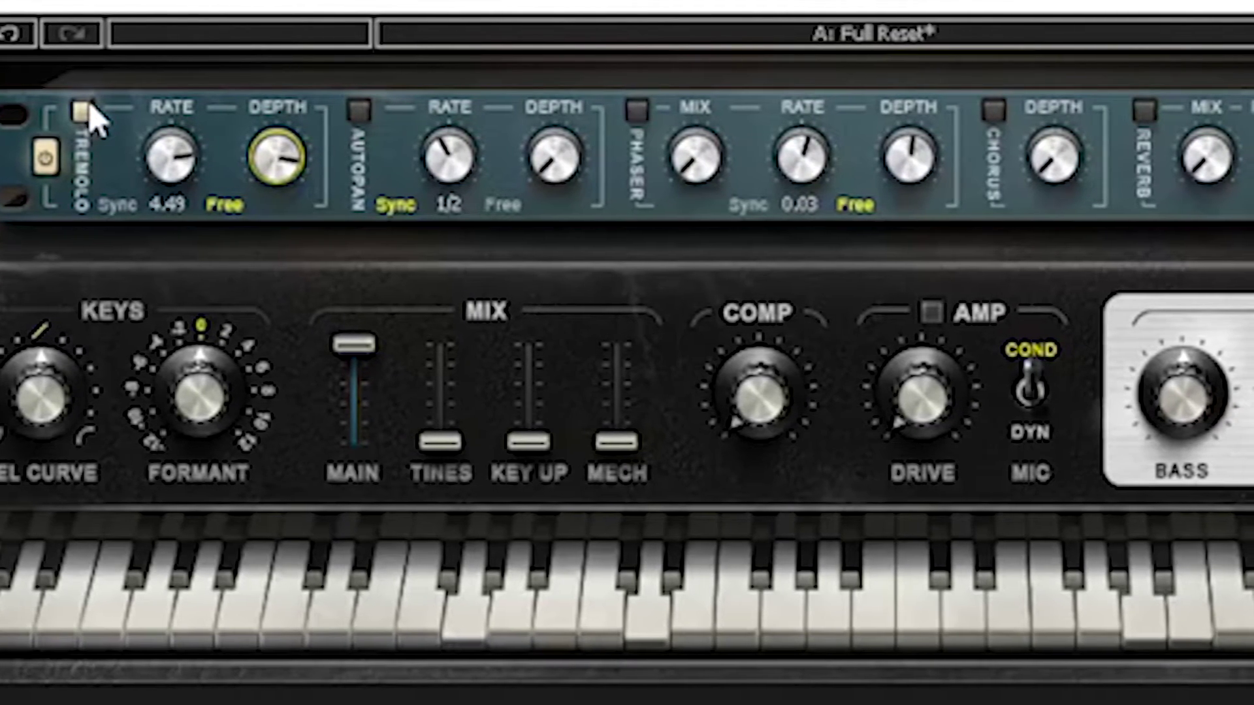
Switch Tremolo off, try Autopan at rate 1.32 Free, then enable the Phaser.
{"action": "left_click", "coordinate": [80, 112]}
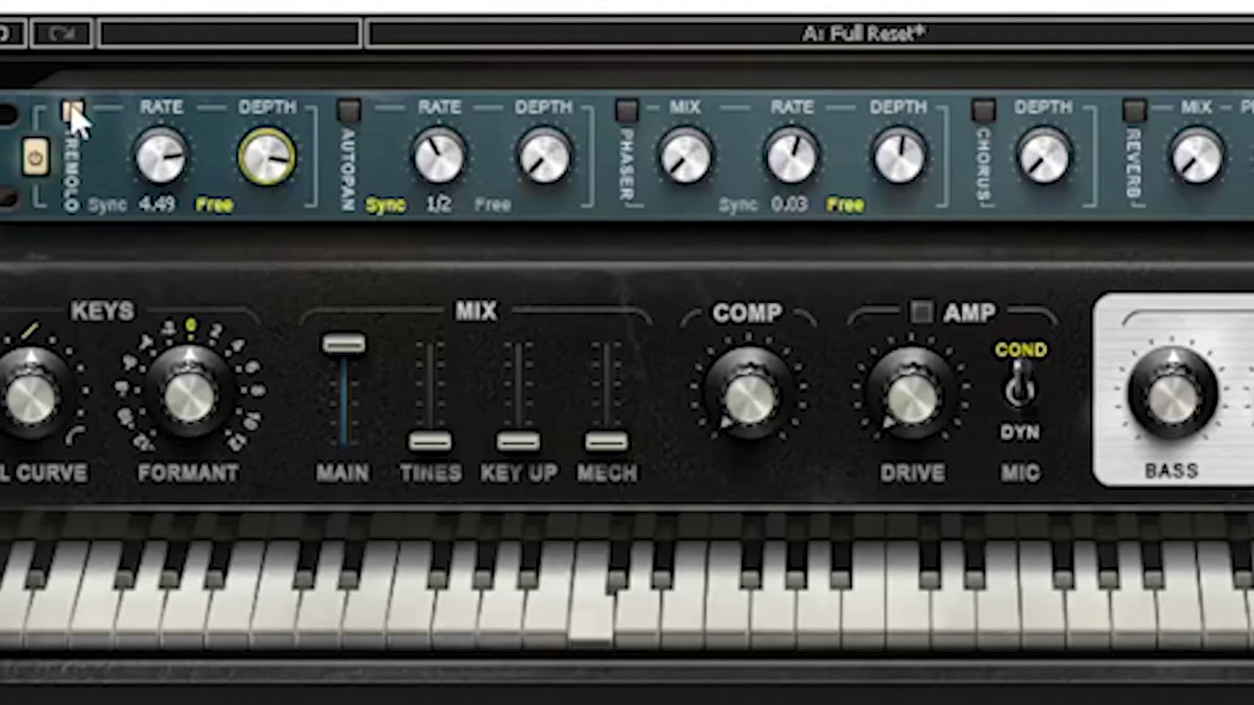
{"action": "left_click", "coordinate": [347, 111]}
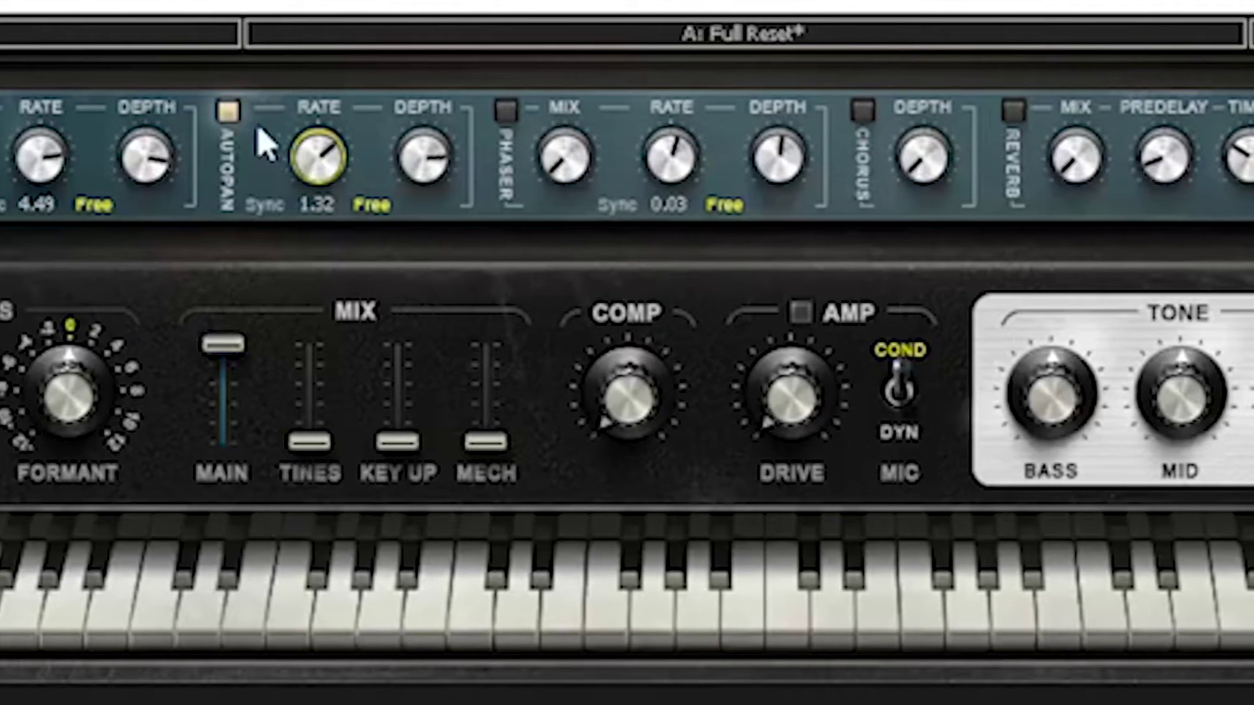
{"action": "left_click", "coordinate": [505, 111]}
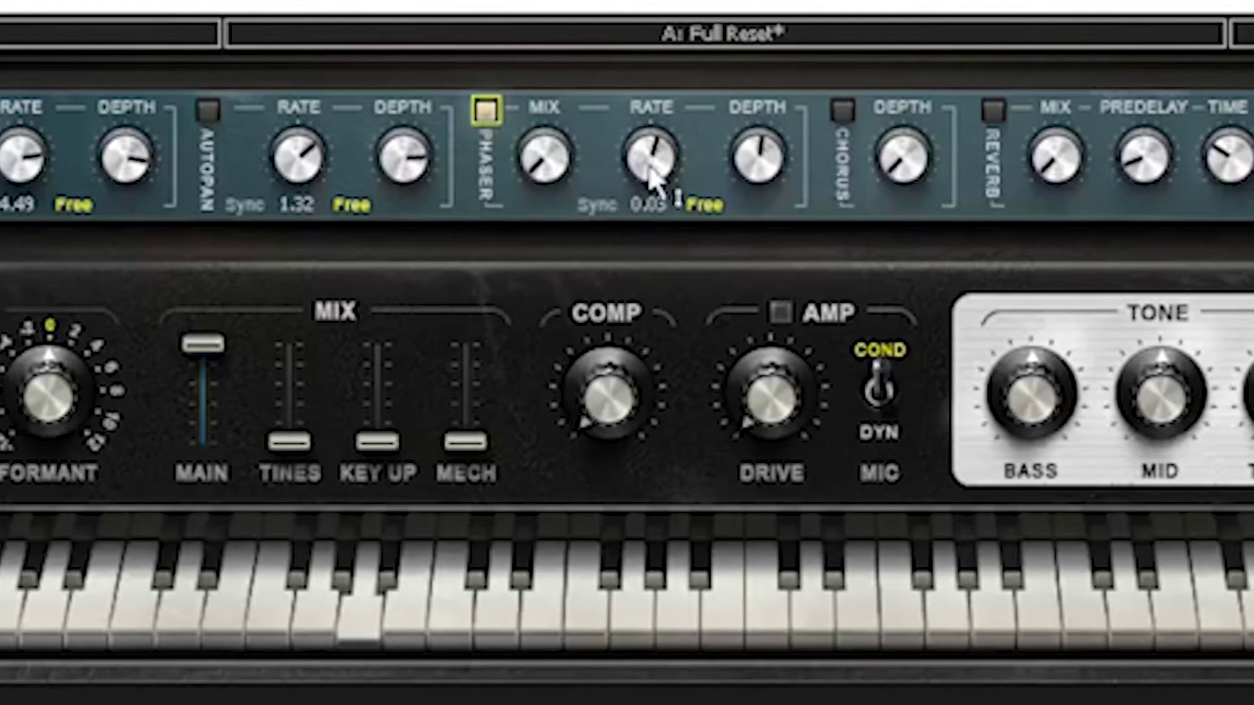
Raise the Phaser rate to 0.27 Free and its depth to 85.0.
{"action": "left_click_drag", "start_coordinate": [660, 185], "coordinate": [646, 238]}
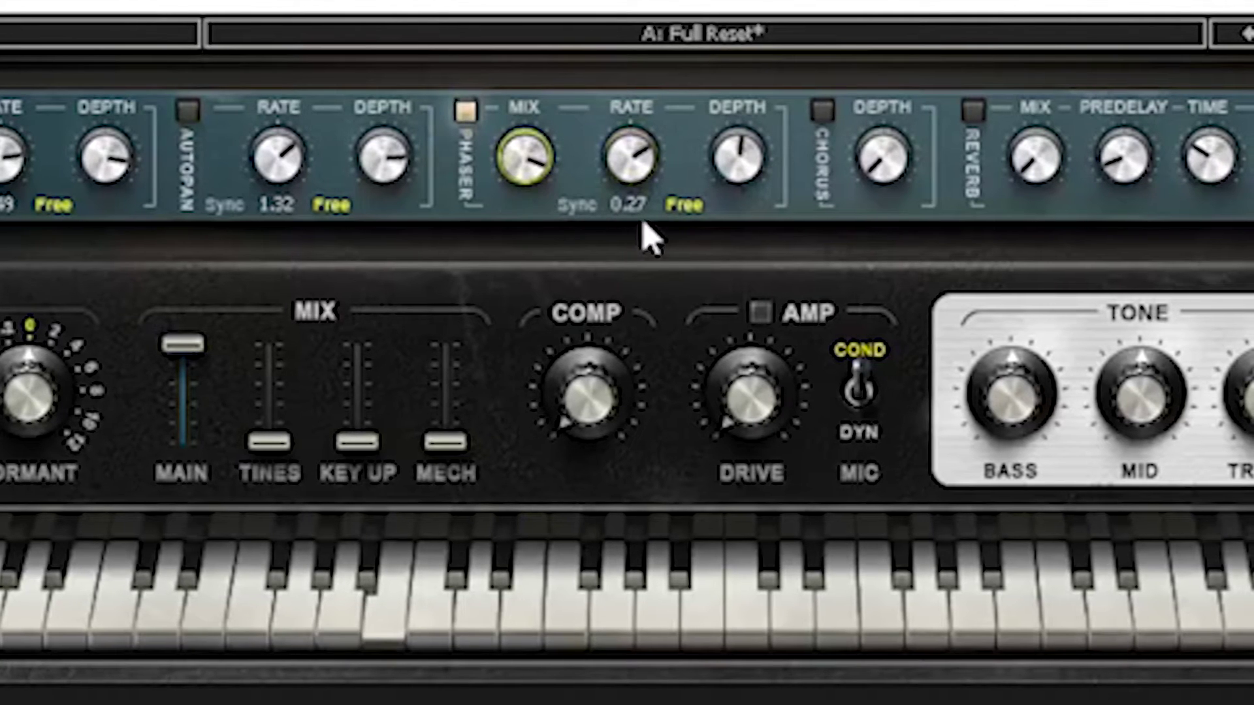
{"action": "left_click_drag", "start_coordinate": [750, 179], "coordinate": [754, 171]}
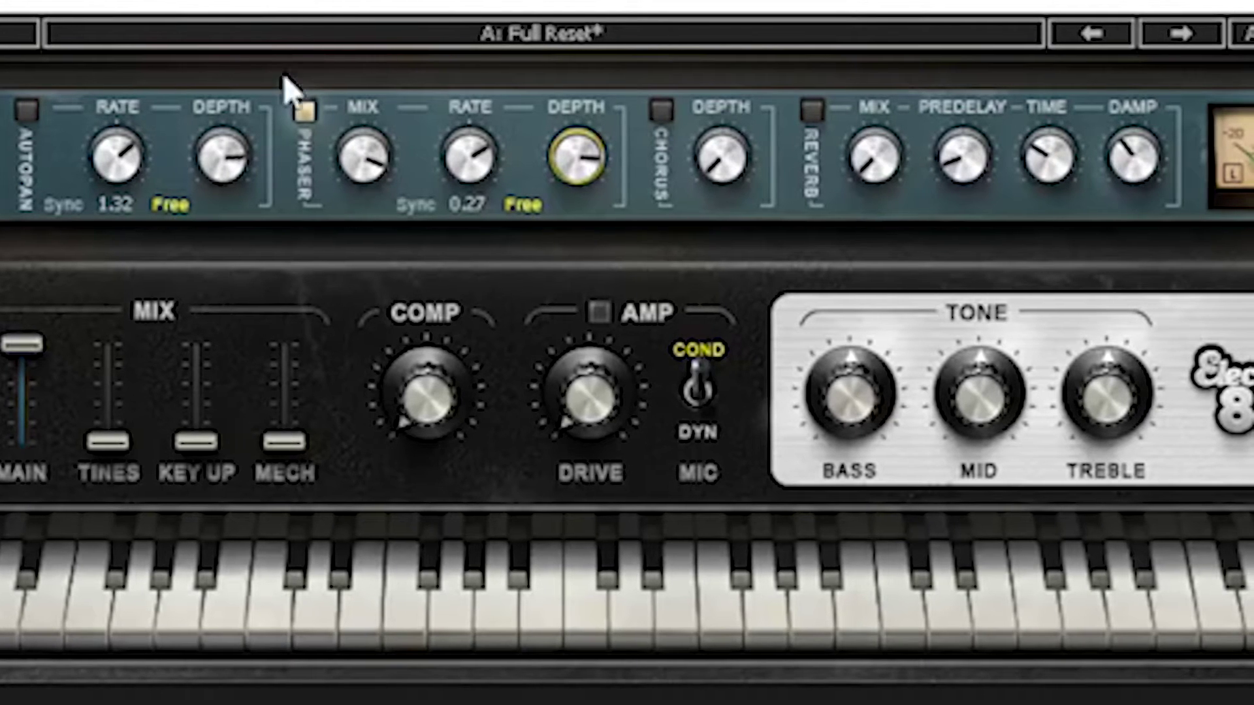
Switch the Phaser off, try the Chorus with depth around 84, then turn Chorus off.
{"action": "left_click", "coordinate": [302, 111]}
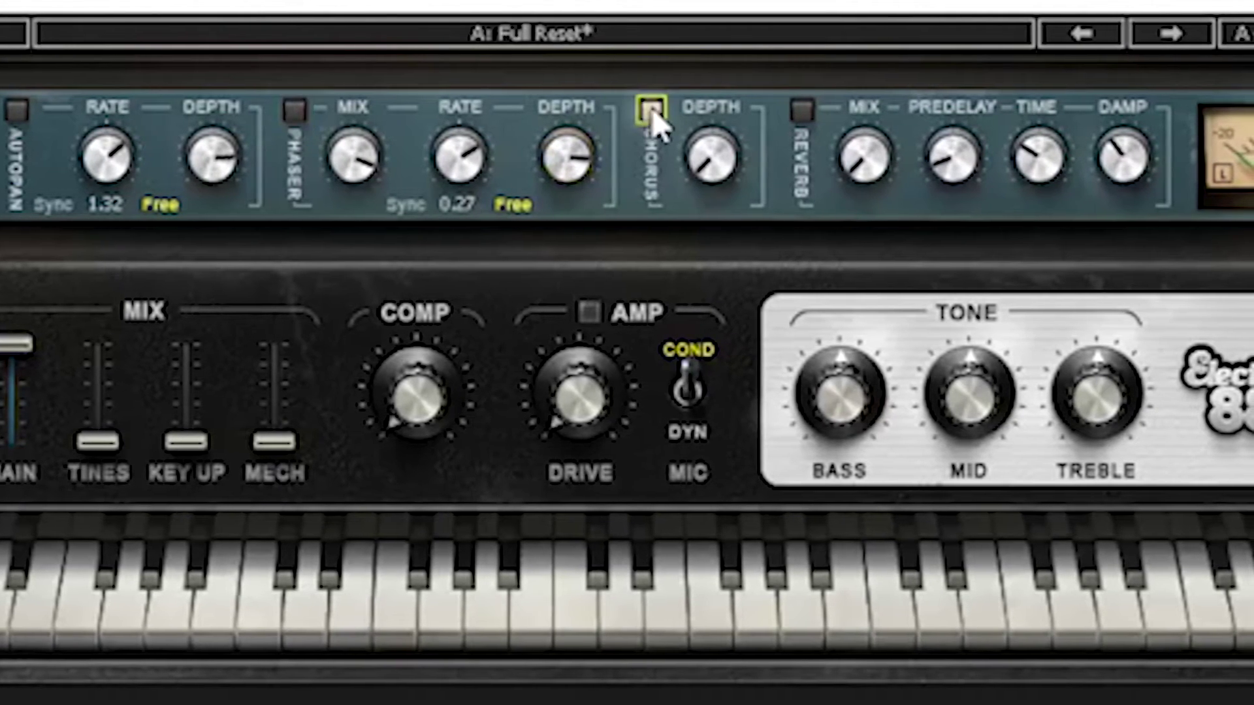
{"action": "left_click", "coordinate": [650, 111]}
{"action": "mouse_move", "coordinate": [712, 158]}
{"action": "left_mouse_down"}
{"action": "mouse_move", "coordinate": [712, 196]}
{"action": "mouse_move", "coordinate": [704, 162]}
{"action": "left_mouse_up"}
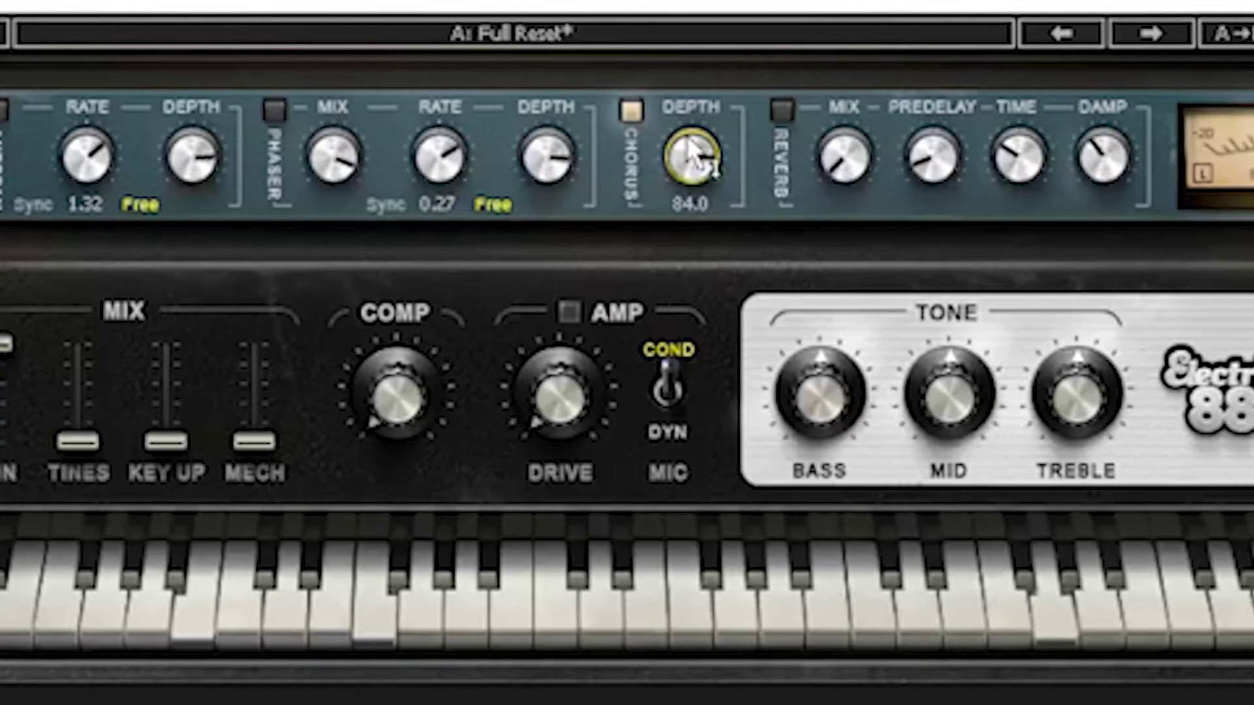
{"action": "left_click_drag", "start_coordinate": [687, 151], "coordinate": [682, 145]}
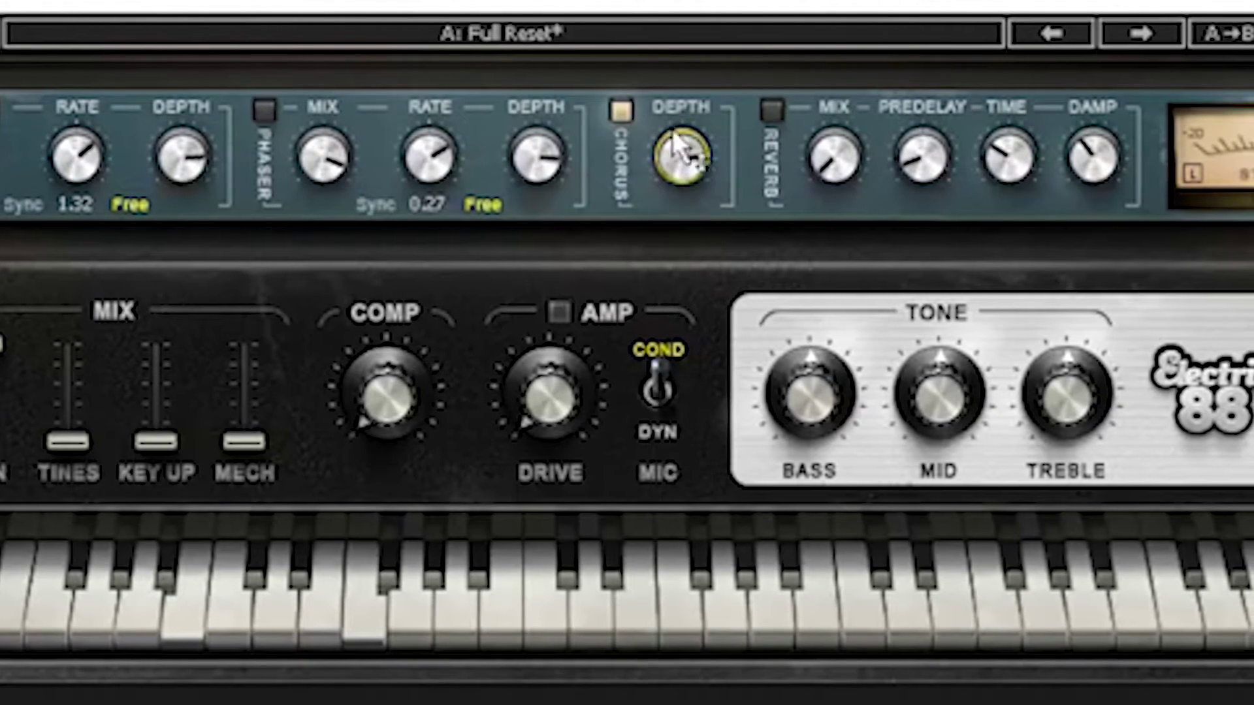
{"action": "left_click", "coordinate": [620, 111]}
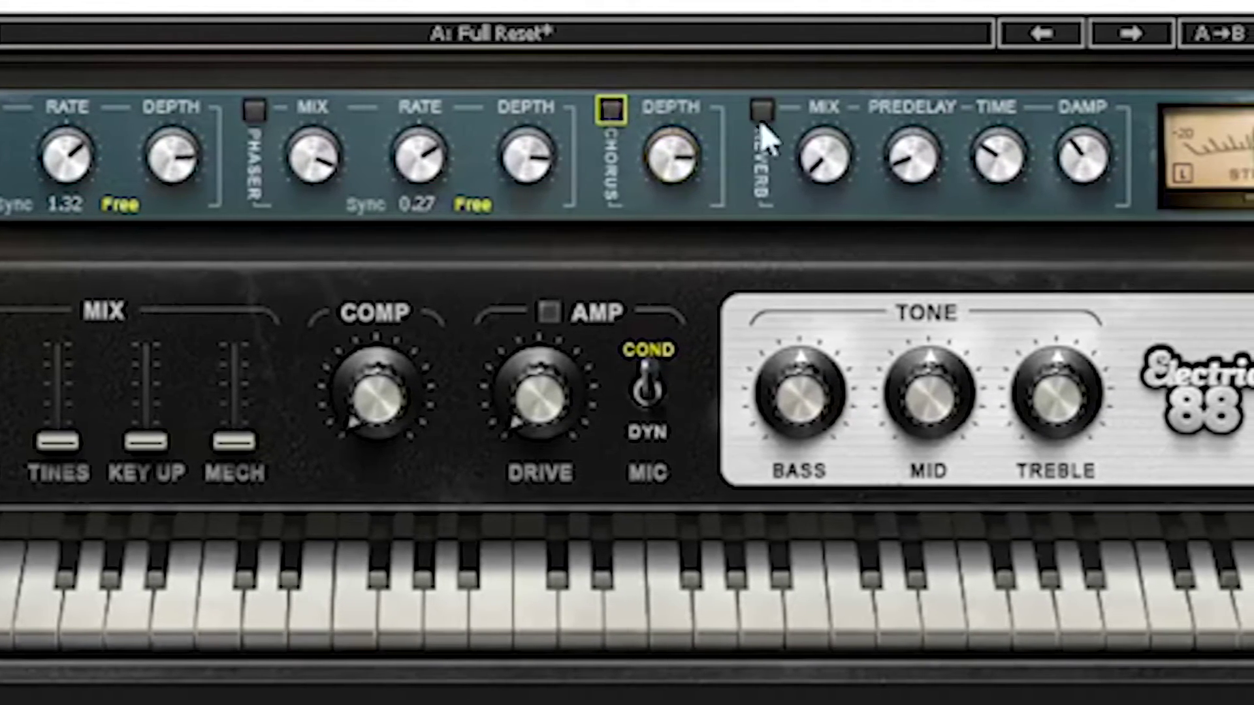
Enable Reverb with 100% mix, 224 predelay and damping raised to 1.2.
{"action": "left_click", "coordinate": [761, 111]}
{"action": "left_click_drag", "start_coordinate": [821, 154], "coordinate": [816, 124]}
{"action": "left_click_drag", "start_coordinate": [902, 156], "coordinate": [903, 130]}
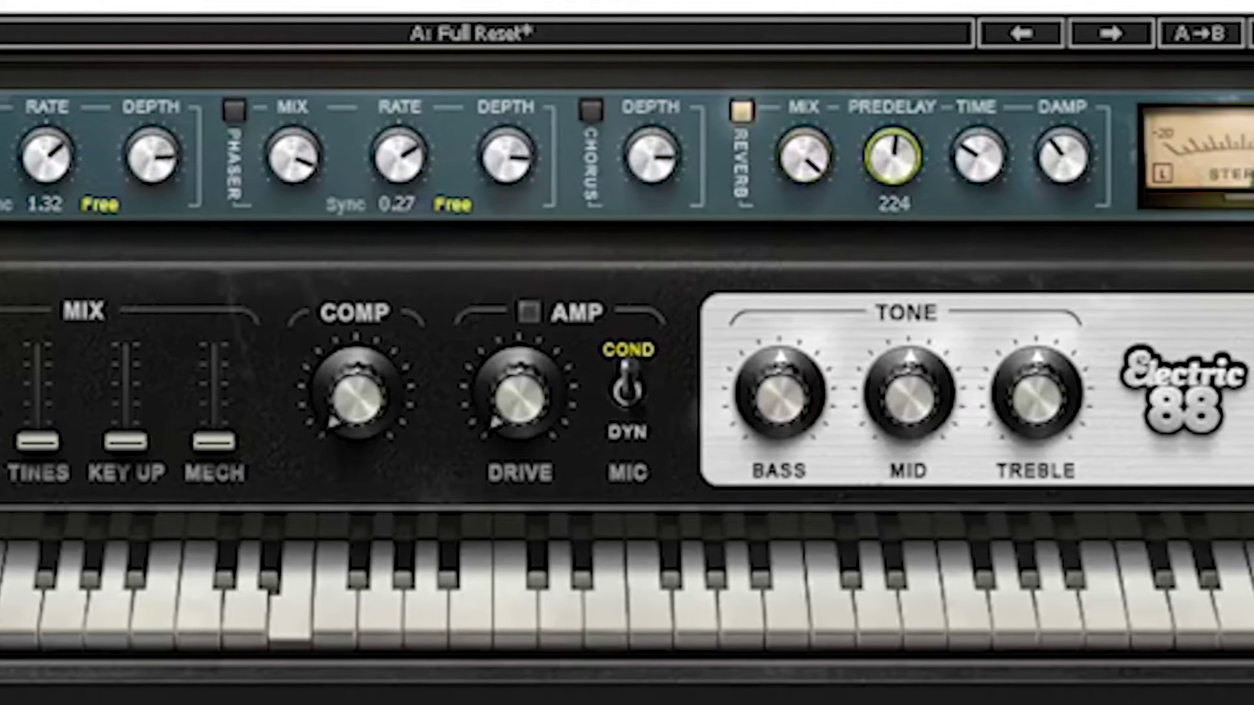
{"action": "left_click_drag", "start_coordinate": [1055, 171], "coordinate": [1054, 149]}
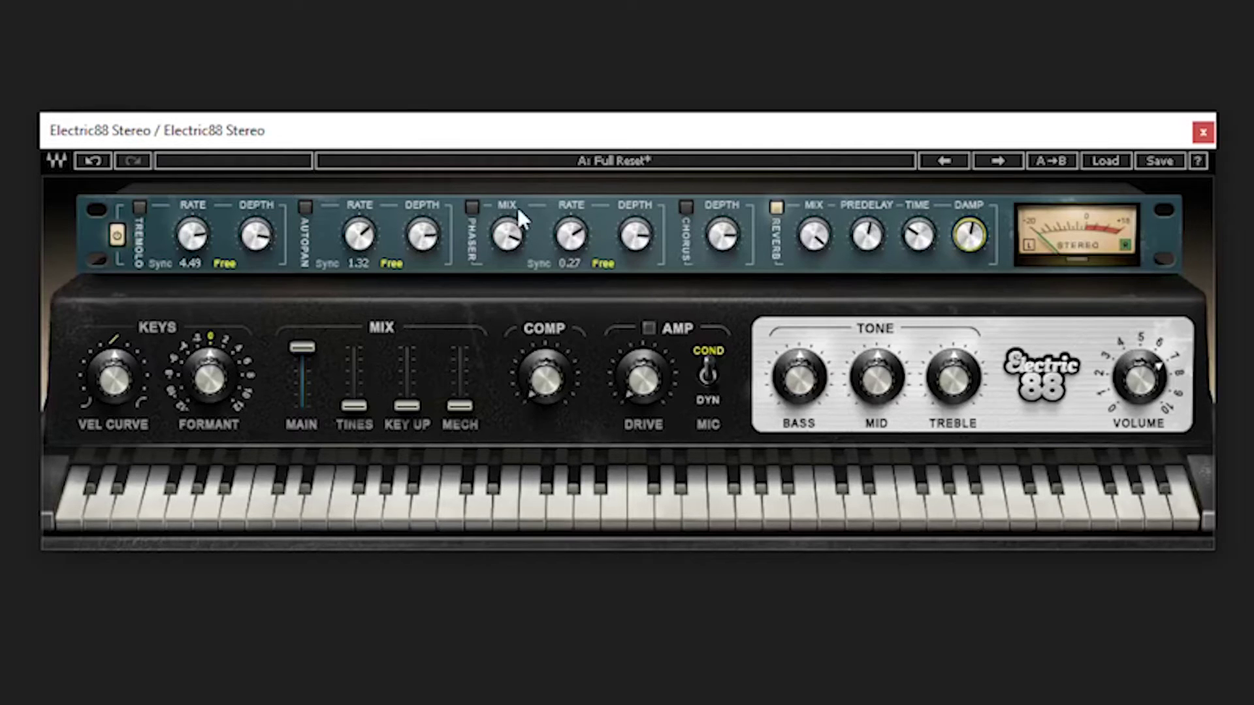
Turn Reverb off, try velocity curves of 50 and -50, and push Formant to 12.
{"action": "left_click", "coordinate": [775, 208]}
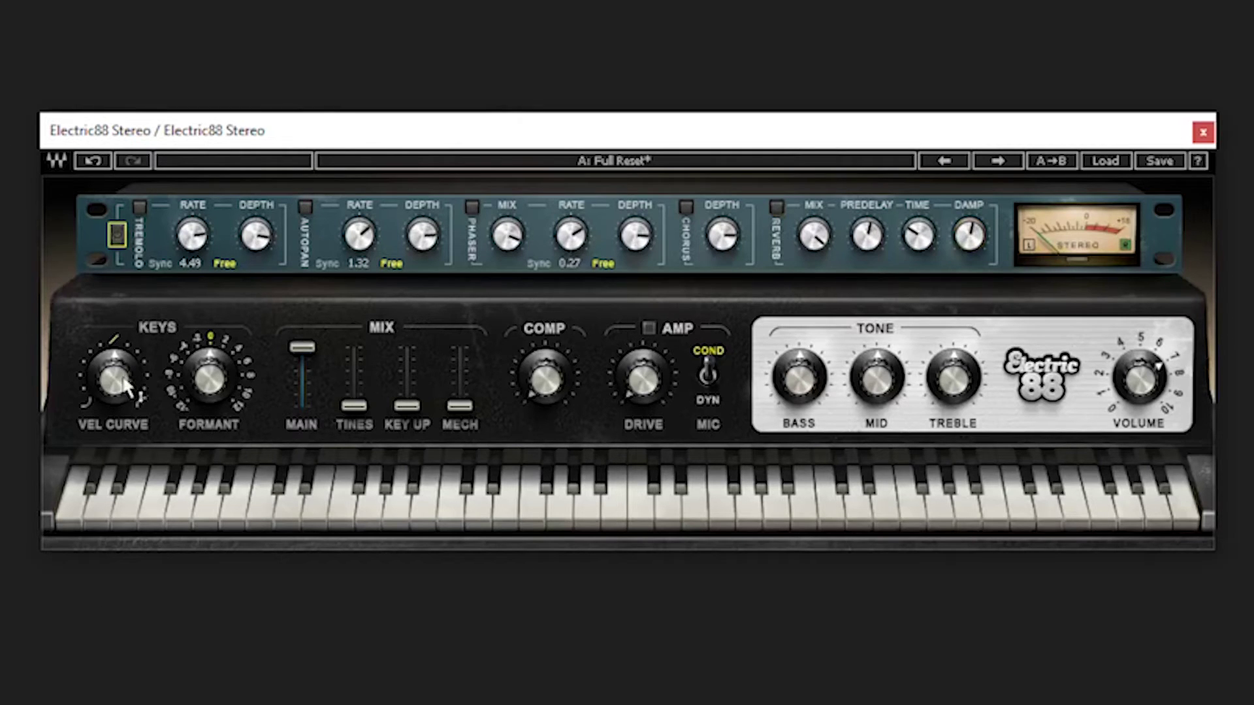
{"action": "mouse_move", "coordinate": [116, 390]}
{"action": "left_click_drag", "start_coordinate": [114, 386], "coordinate": [114, 353]}
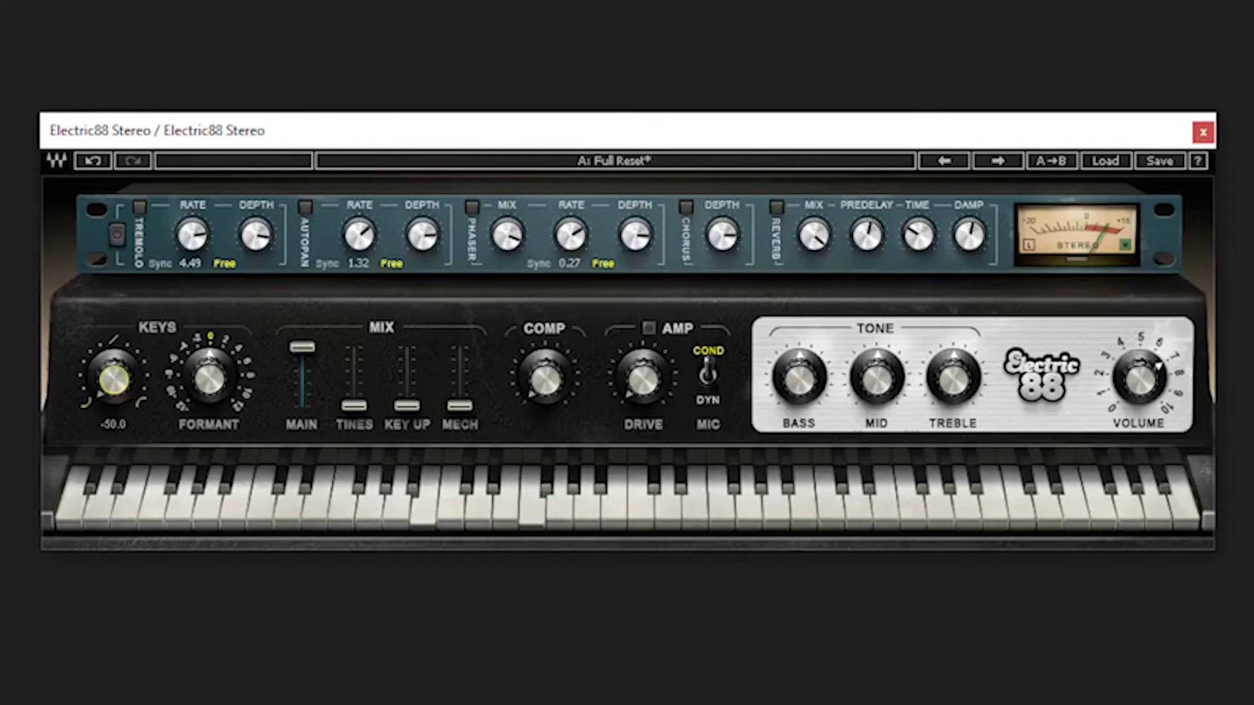
{"action": "left_click_drag", "start_coordinate": [114, 379], "coordinate": [114, 418]}
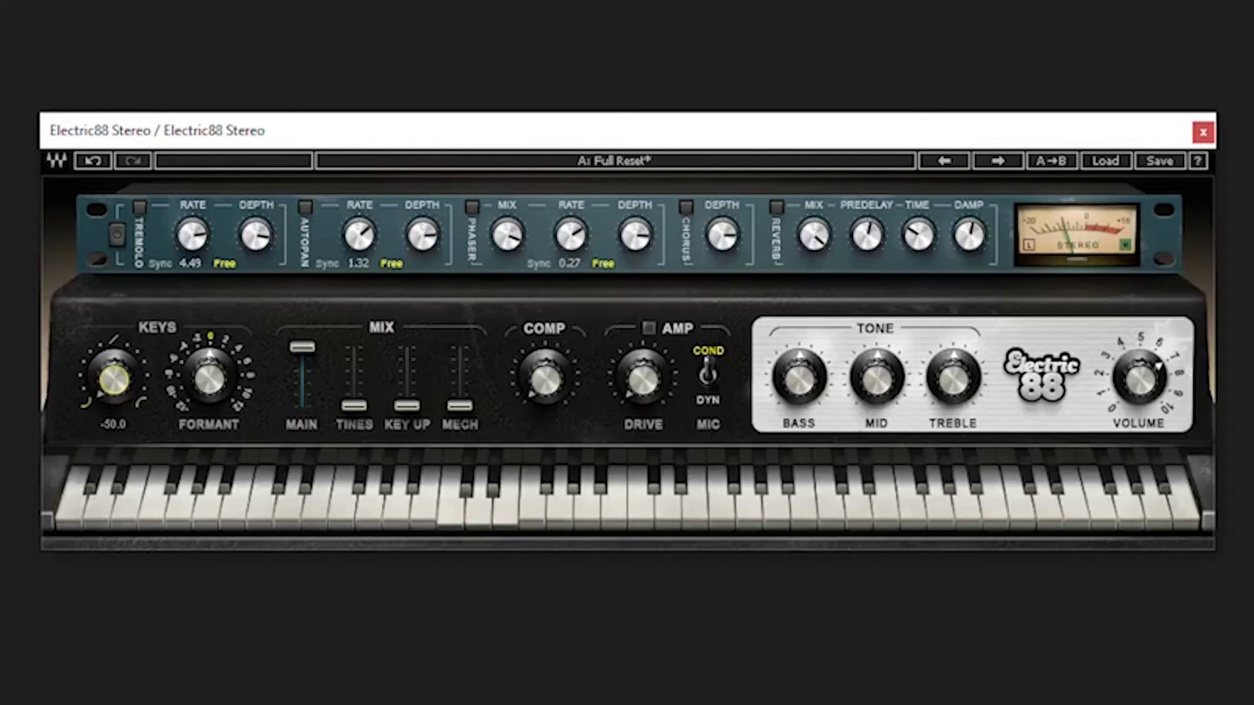
{"action": "mouse_move", "coordinate": [115, 382]}
{"action": "left_mouse_down"}
{"action": "mouse_move", "coordinate": [115, 317]}
{"action": "mouse_move", "coordinate": [114, 405]}
{"action": "left_mouse_up"}
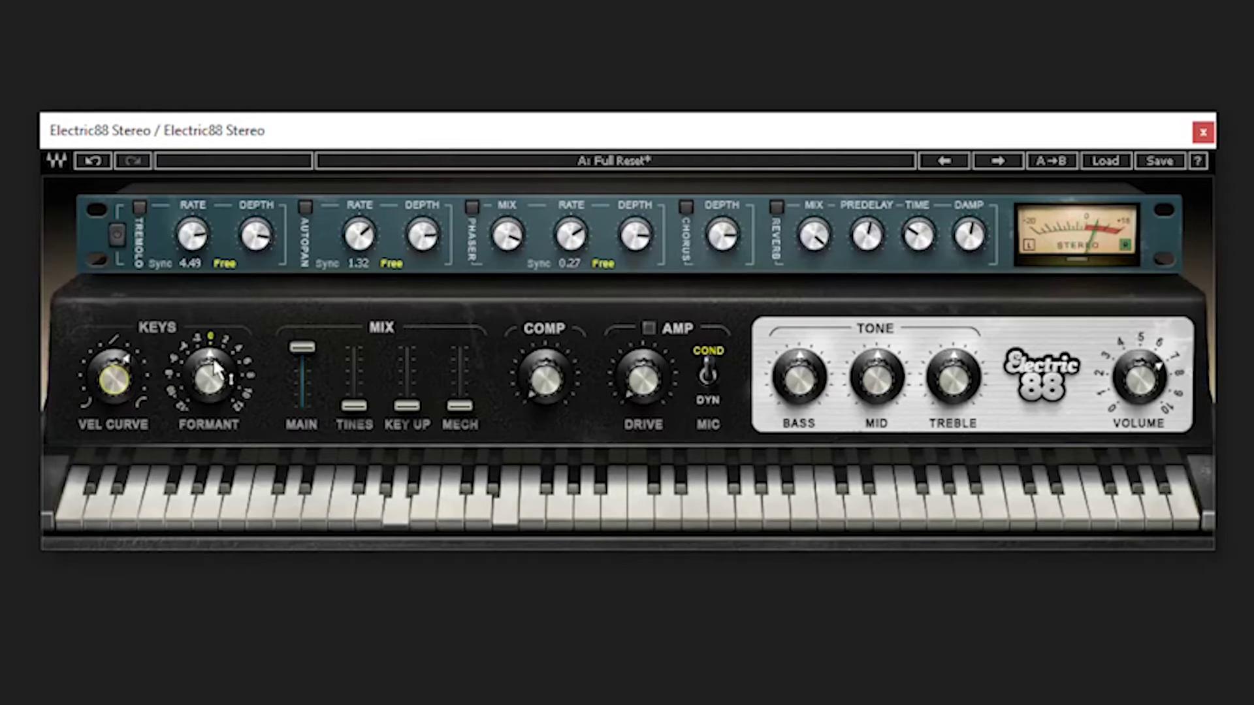
{"action": "left_click_drag", "start_coordinate": [209, 378], "coordinate": [215, 457]}
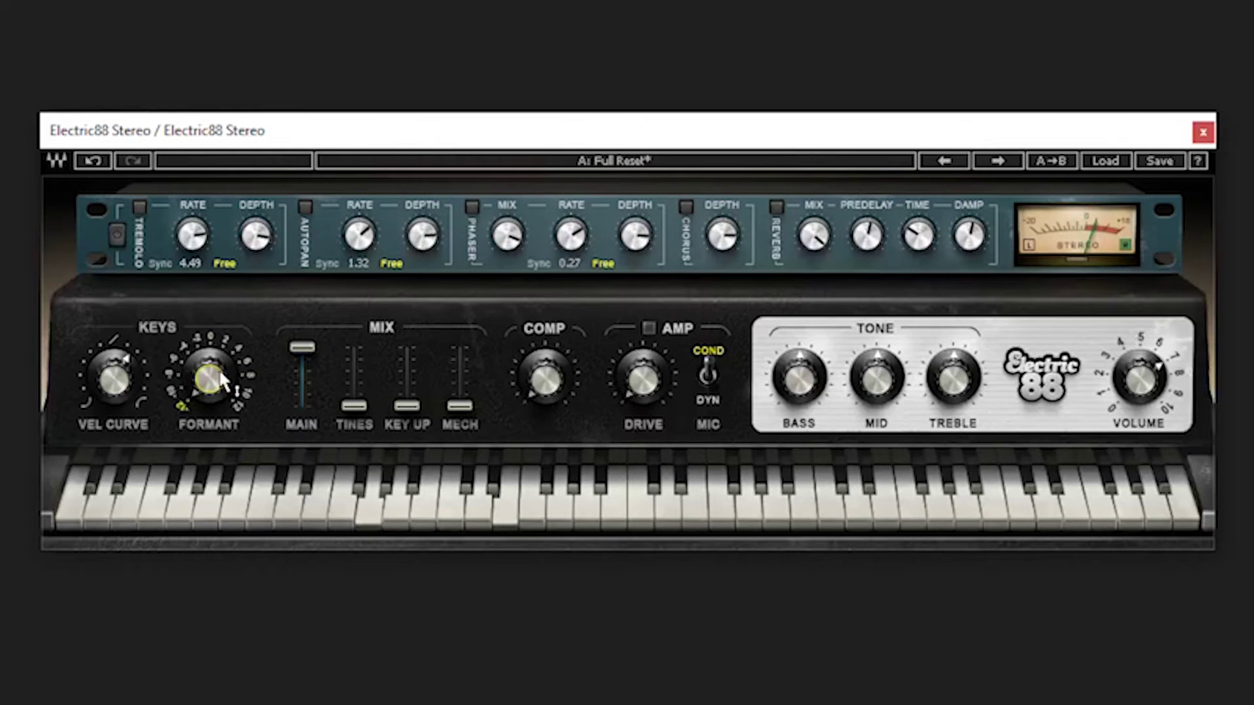
{"action": "left_click_drag", "start_coordinate": [222, 380], "coordinate": [222, 307]}
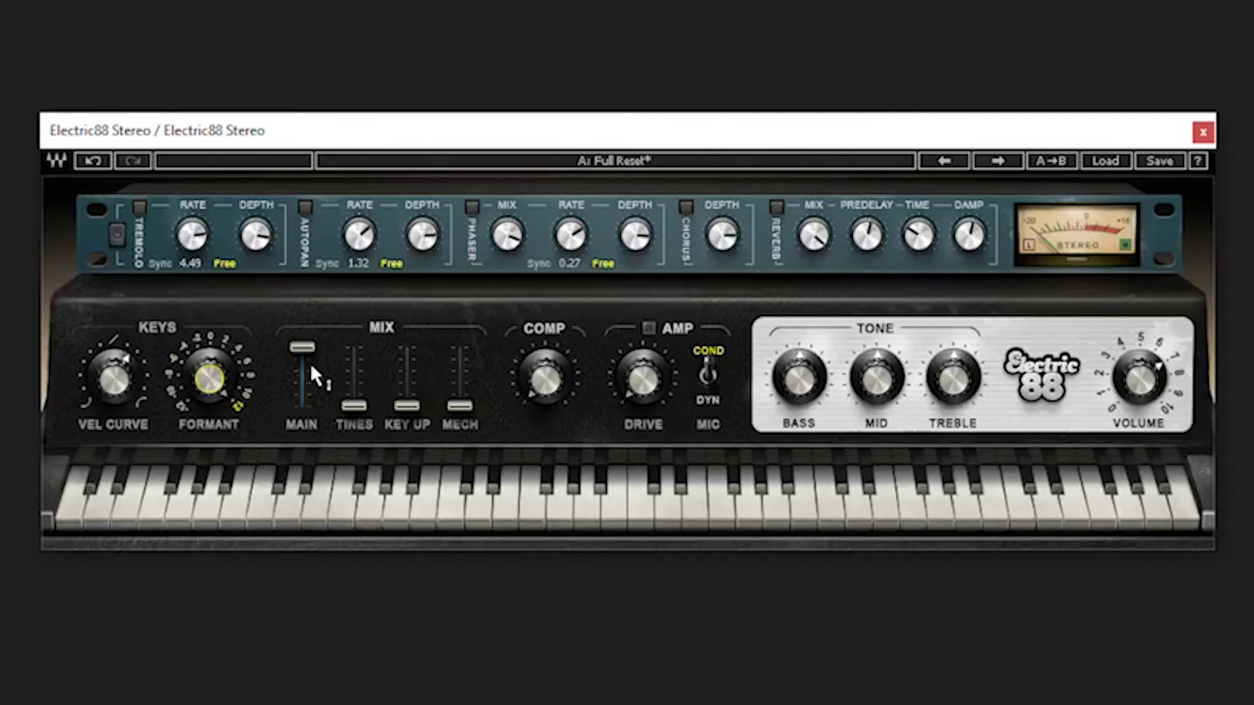
Set Tines to 17.7, raise Key Up noise, bring Mech noise to 65.7, and turn the formant up.
{"action": "left_click_drag", "start_coordinate": [354, 406], "coordinate": [354, 353]}
{"action": "left_click_drag", "start_coordinate": [398, 401], "coordinate": [407, 347]}
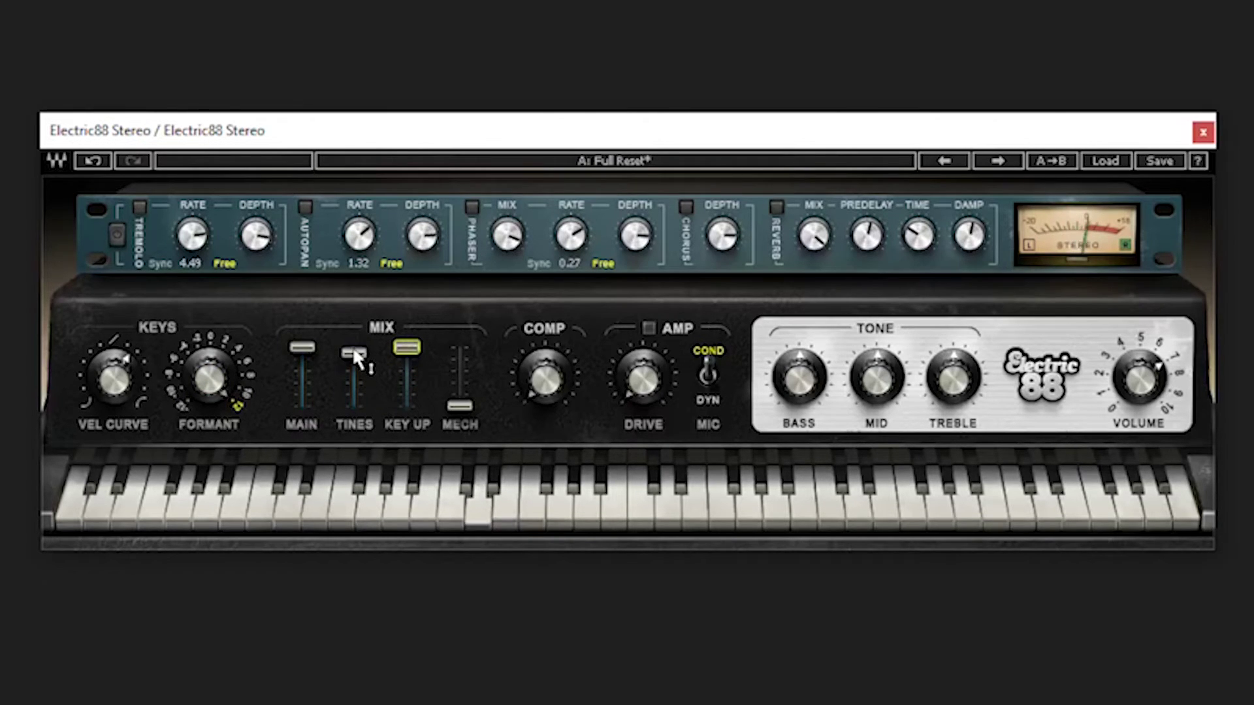
{"action": "mouse_move", "coordinate": [351, 346]}
{"action": "left_mouse_down"}
{"action": "mouse_move", "coordinate": [351, 391]}
{"action": "mouse_move", "coordinate": [353, 371]}
{"action": "left_mouse_up"}
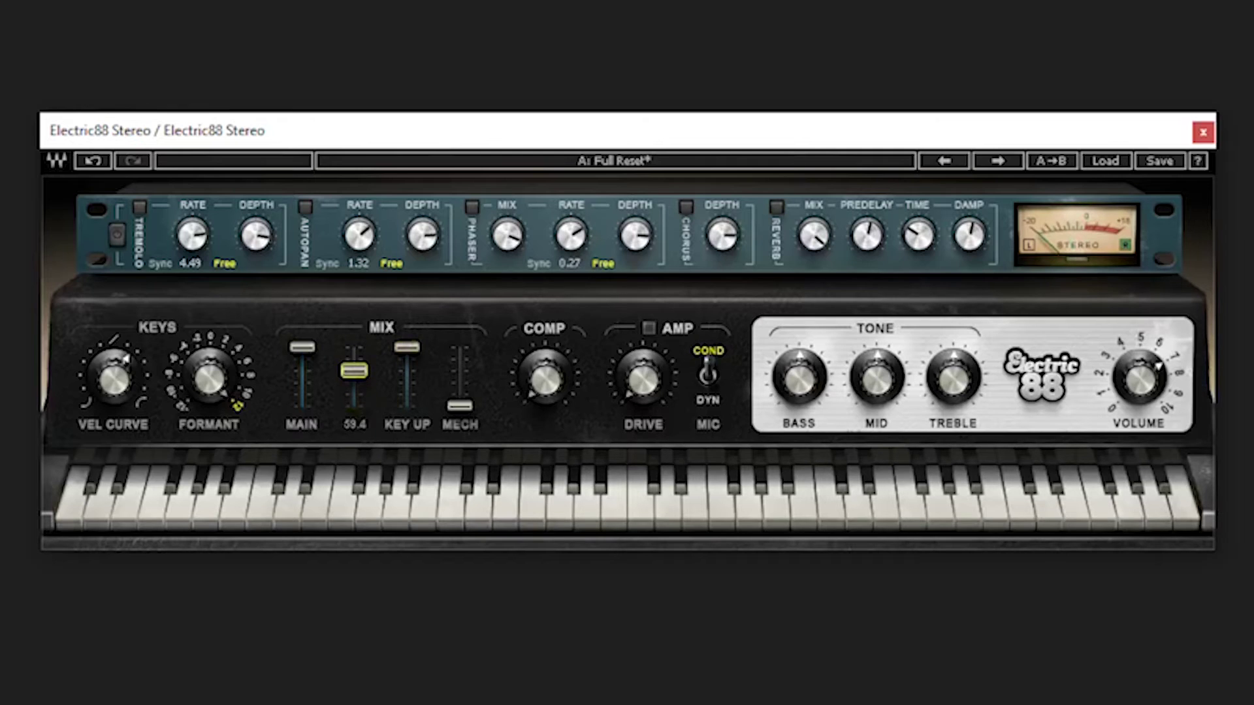
{"action": "left_click_drag", "start_coordinate": [458, 405], "coordinate": [457, 367]}
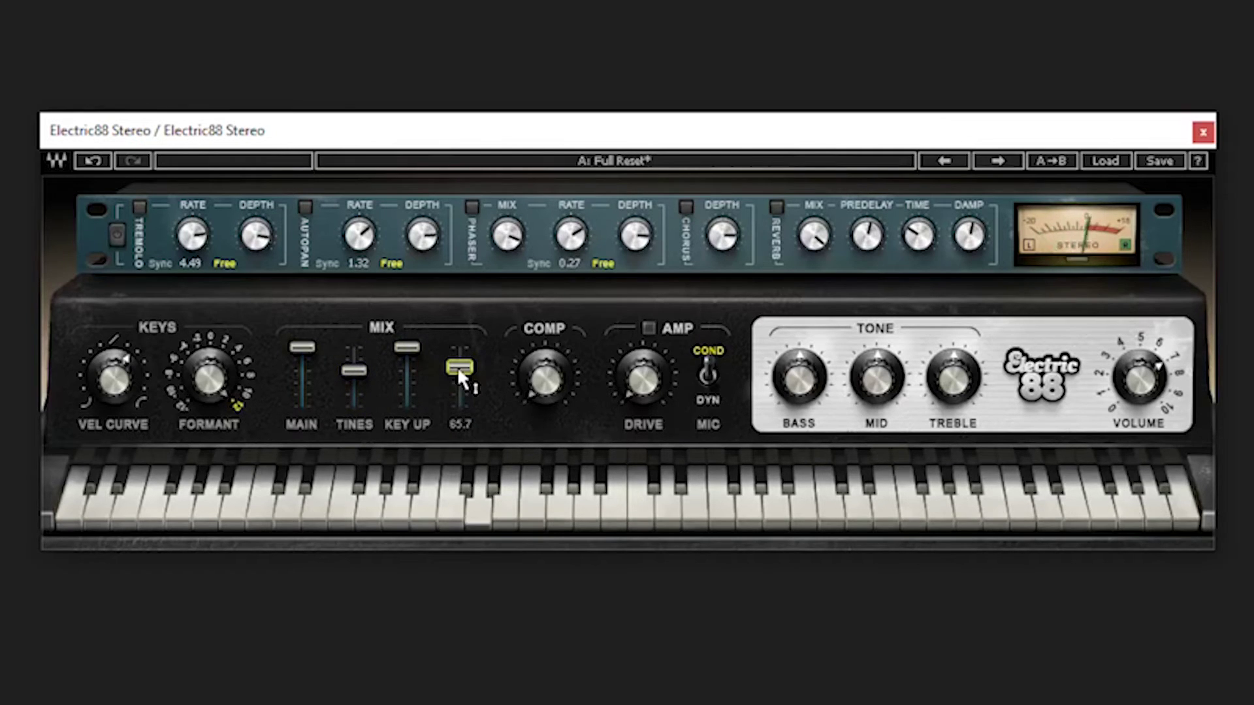
{"action": "left_click_drag", "start_coordinate": [262, 360], "coordinate": [303, 371]}
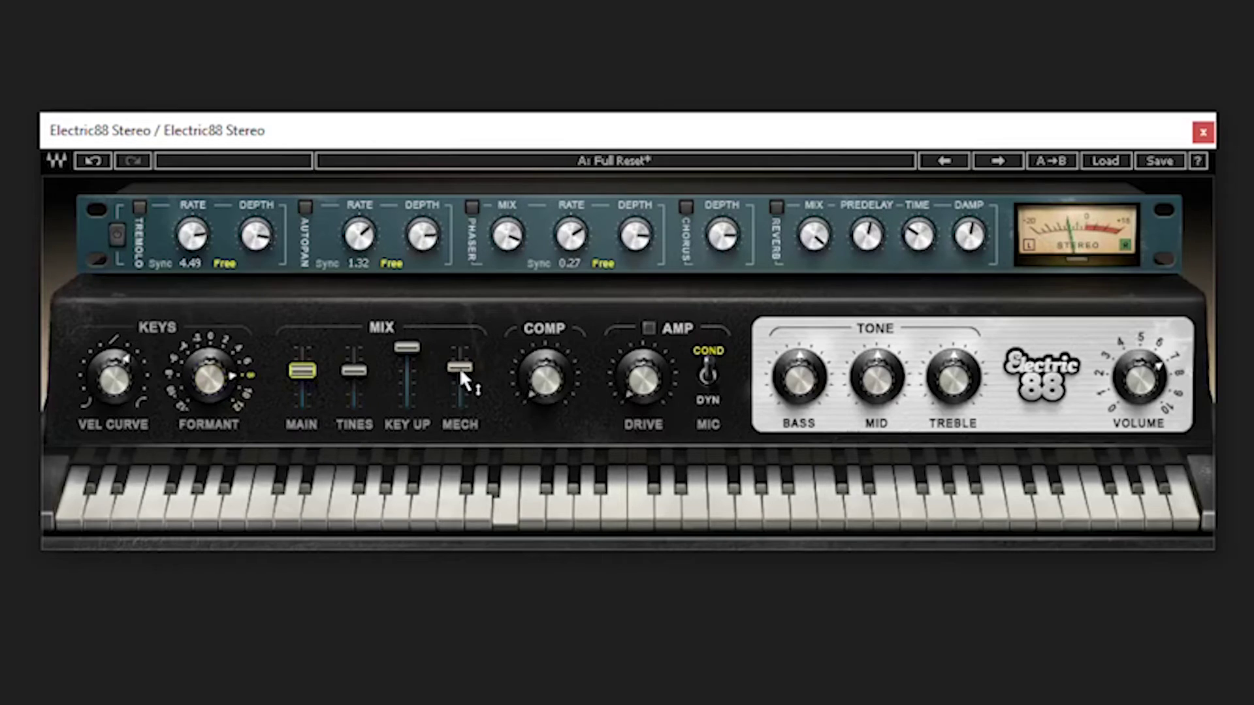
{"action": "mouse_move", "coordinate": [460, 367]}
Set Key Up to 6.5, compression to 79.0%, amp drive to 16.4, and the mic to DYN.
{"action": "left_click_drag", "start_coordinate": [407, 348], "coordinate": [401, 407]}
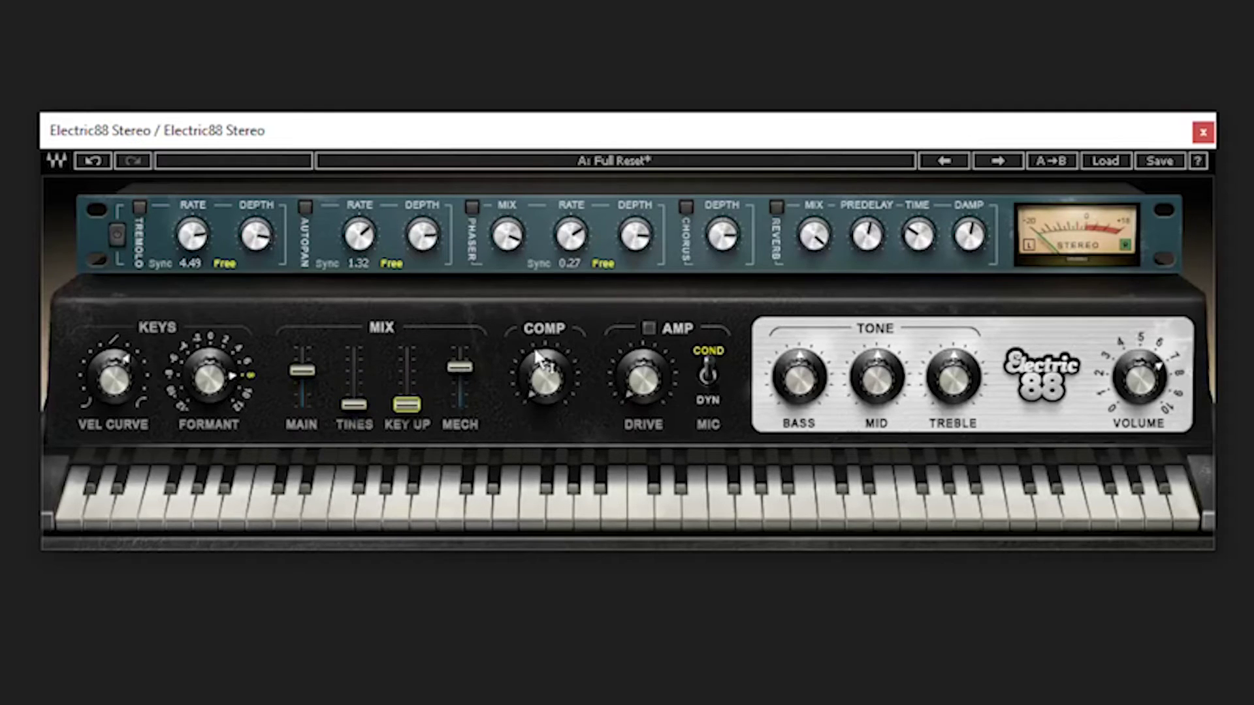
{"action": "left_click_drag", "start_coordinate": [568, 378], "coordinate": [568, 353]}
{"action": "left_click_drag", "start_coordinate": [622, 401], "coordinate": [654, 347]}
{"action": "left_click", "coordinate": [706, 378]}
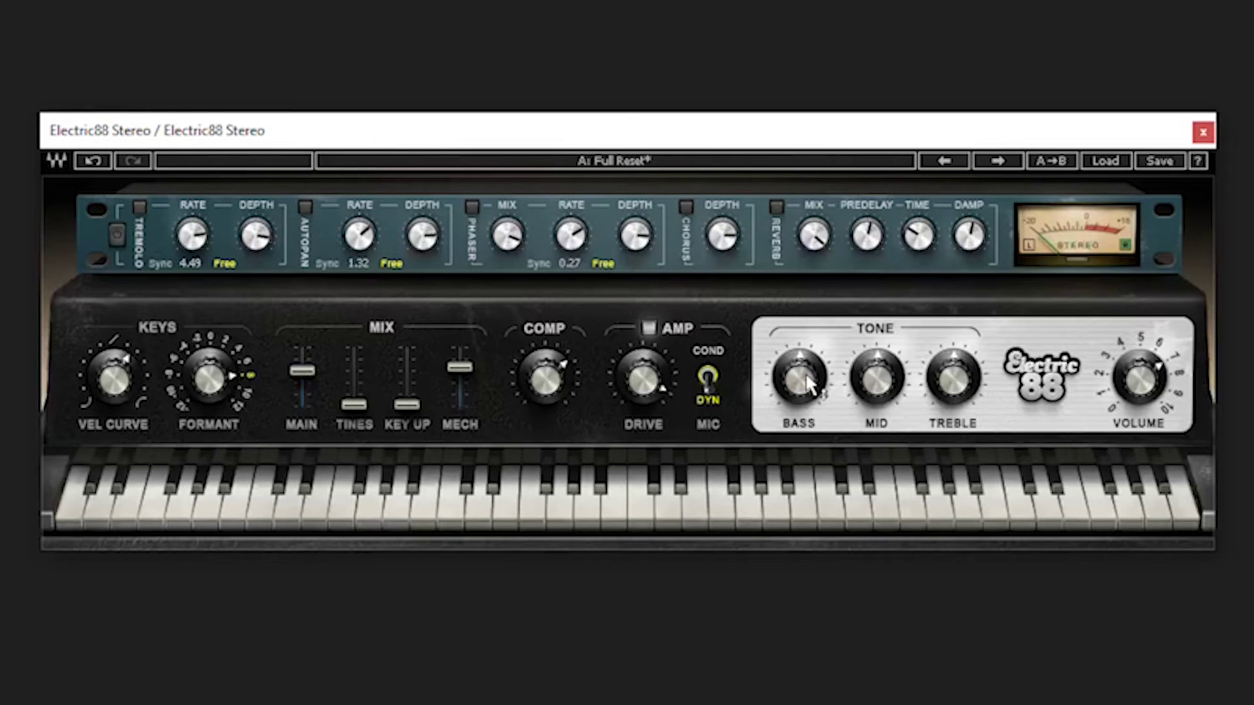
{"action": "mouse_move", "coordinate": [810, 387]}
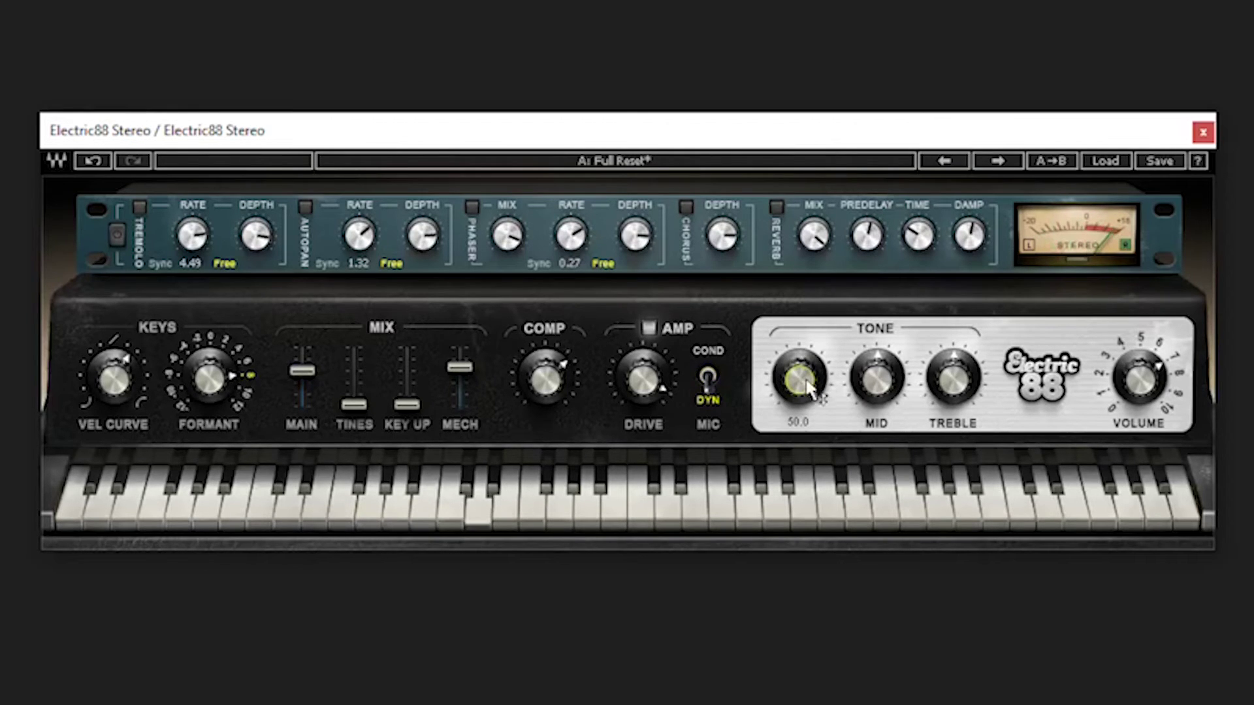
Set the tone EQ to bass 10.1, mid raised to about 13.5, and treble 47.0.
{"action": "mouse_move", "coordinate": [810, 389]}
{"action": "left_mouse_down"}
{"action": "mouse_move", "coordinate": [810, 372]}
{"action": "mouse_move", "coordinate": [799, 402]}
{"action": "left_mouse_up"}
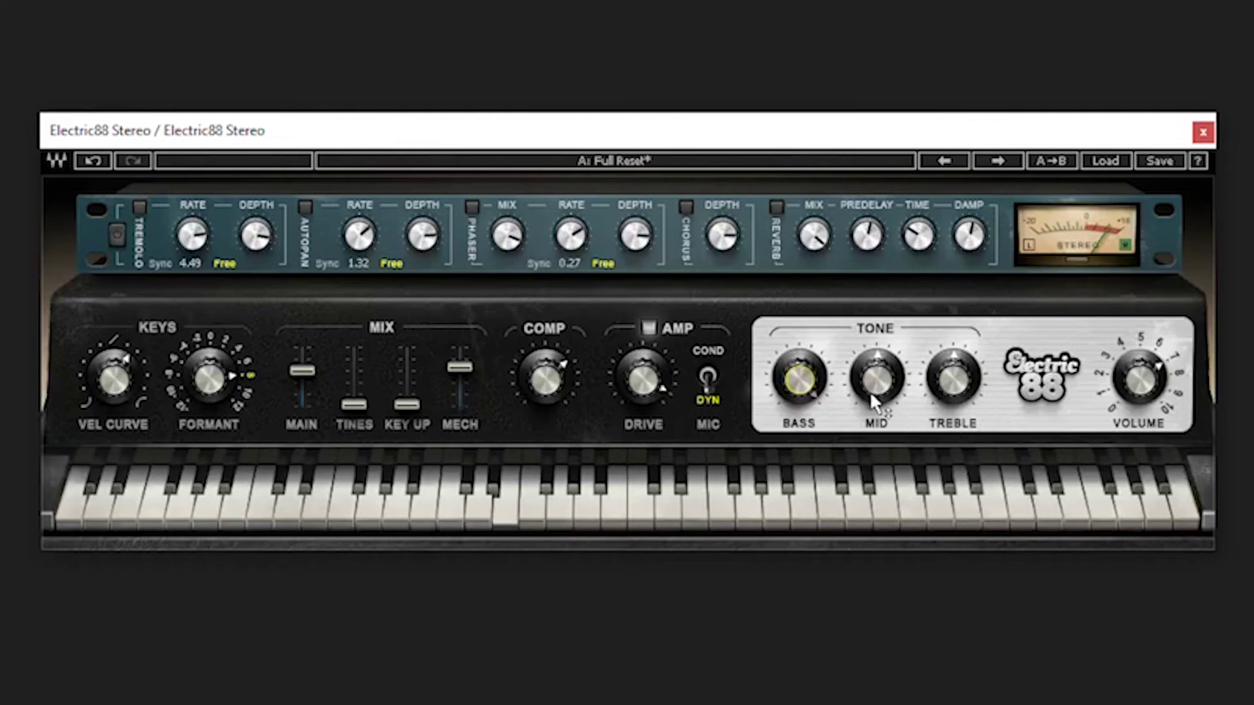
{"action": "left_click_drag", "start_coordinate": [869, 391], "coordinate": [869, 376]}
{"action": "left_click_drag", "start_coordinate": [948, 392], "coordinate": [948, 390]}
{"action": "left_click_drag", "start_coordinate": [797, 389], "coordinate": [796, 382]}
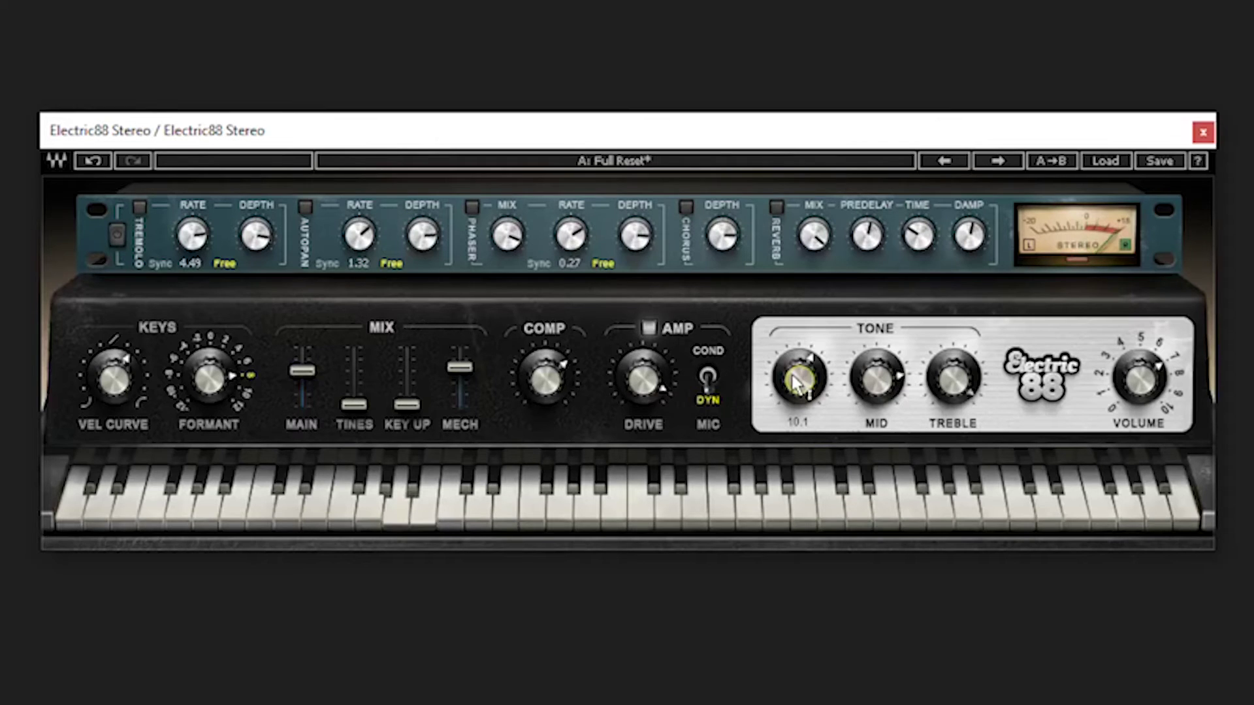
Enable the reverb at 73.9% mix and push the amp drive to 93.3.
{"action": "left_click", "coordinate": [777, 207]}
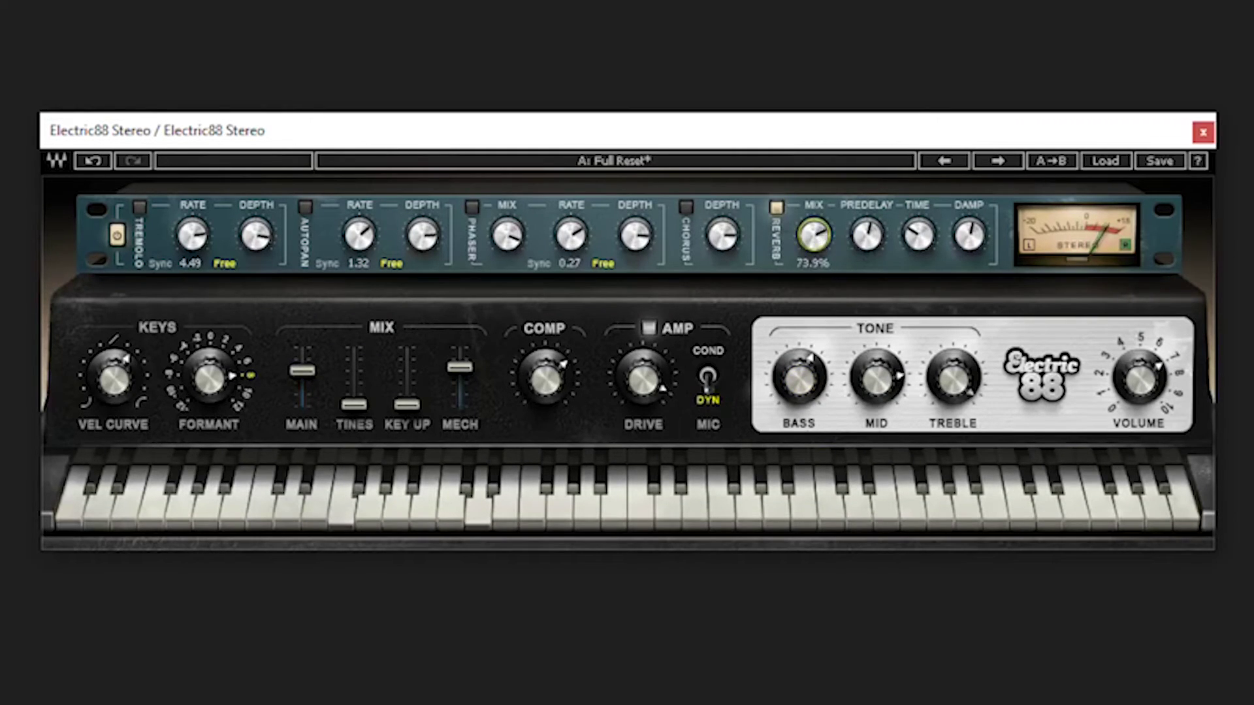
{"action": "left_click_drag", "start_coordinate": [814, 234], "coordinate": [814, 231]}
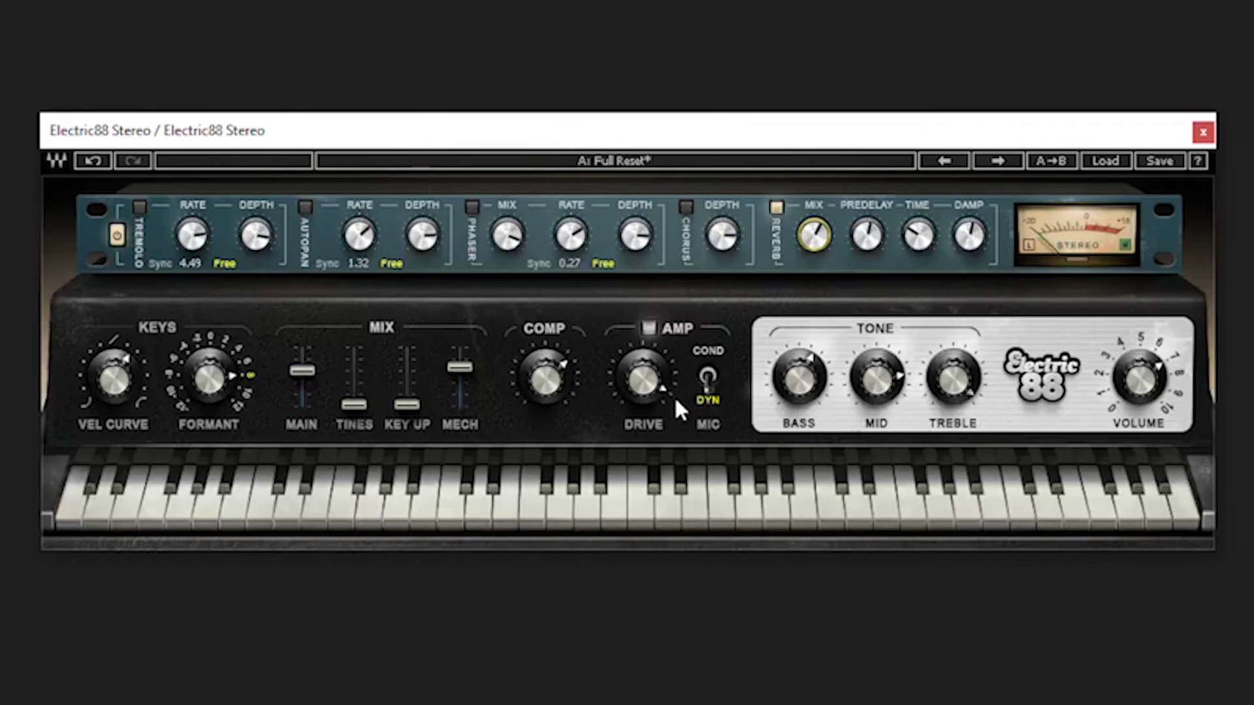
{"action": "left_click_drag", "start_coordinate": [655, 395], "coordinate": [649, 386]}
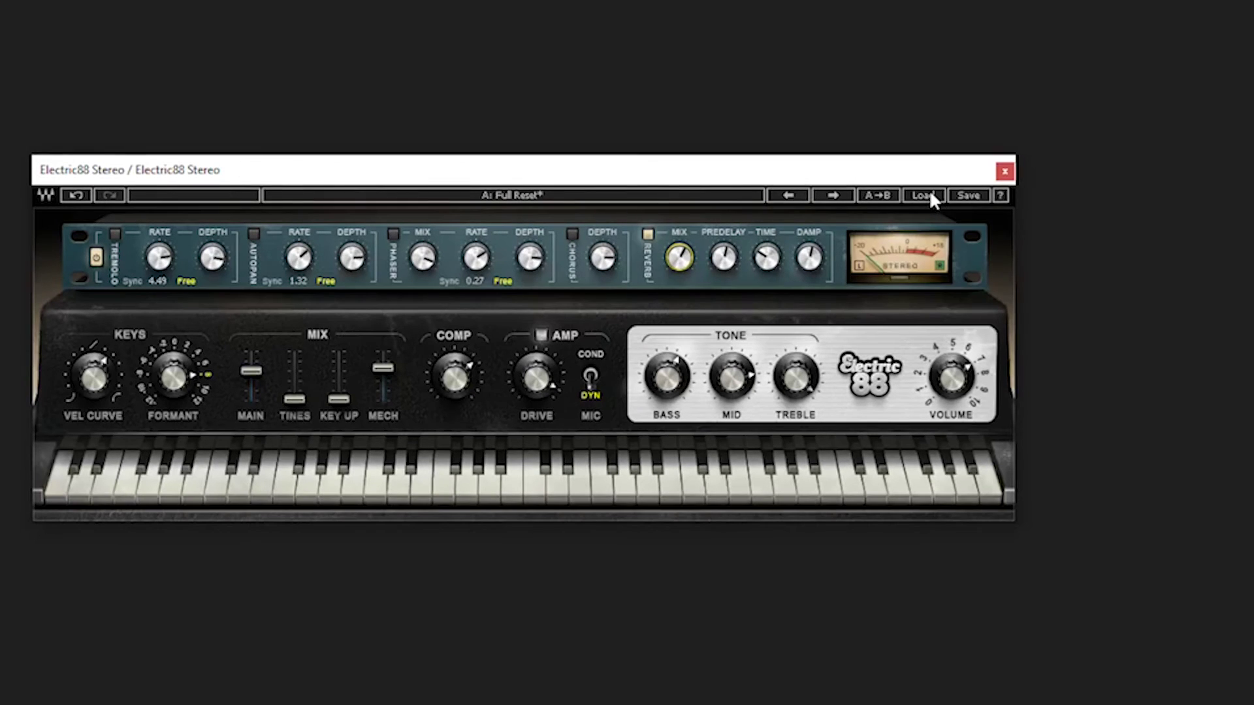
{"action": "left_click", "coordinate": [1105, 161]}
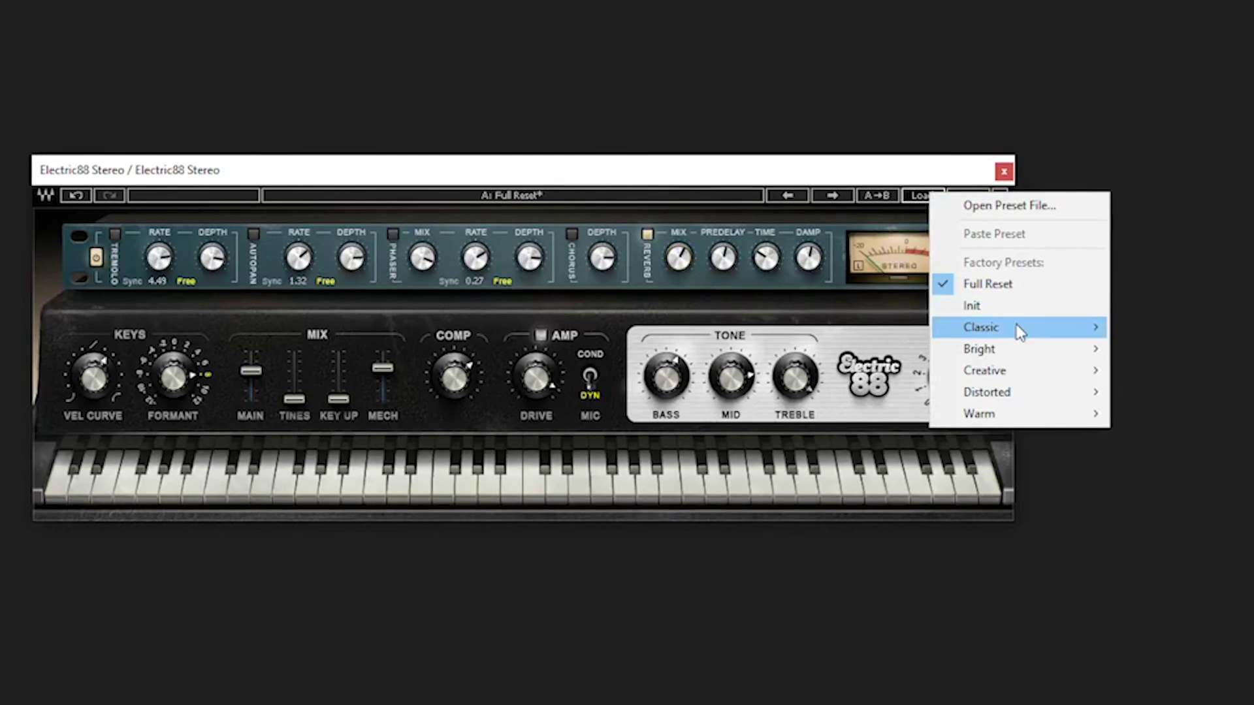
Browse the Classic, Creative, Warm and Bright preset submenus, then load Classic '70s Growl'.
{"action": "mouse_move", "coordinate": [1021, 332]}
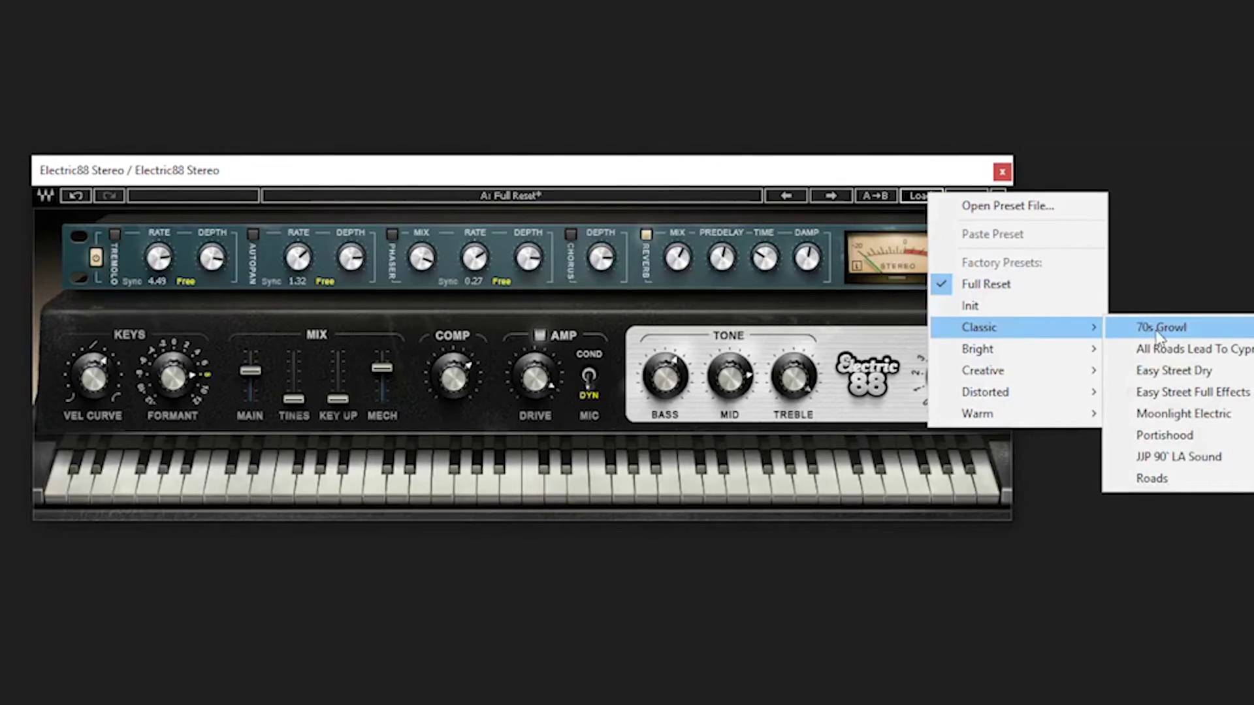
{"action": "mouse_move", "coordinate": [1024, 382]}
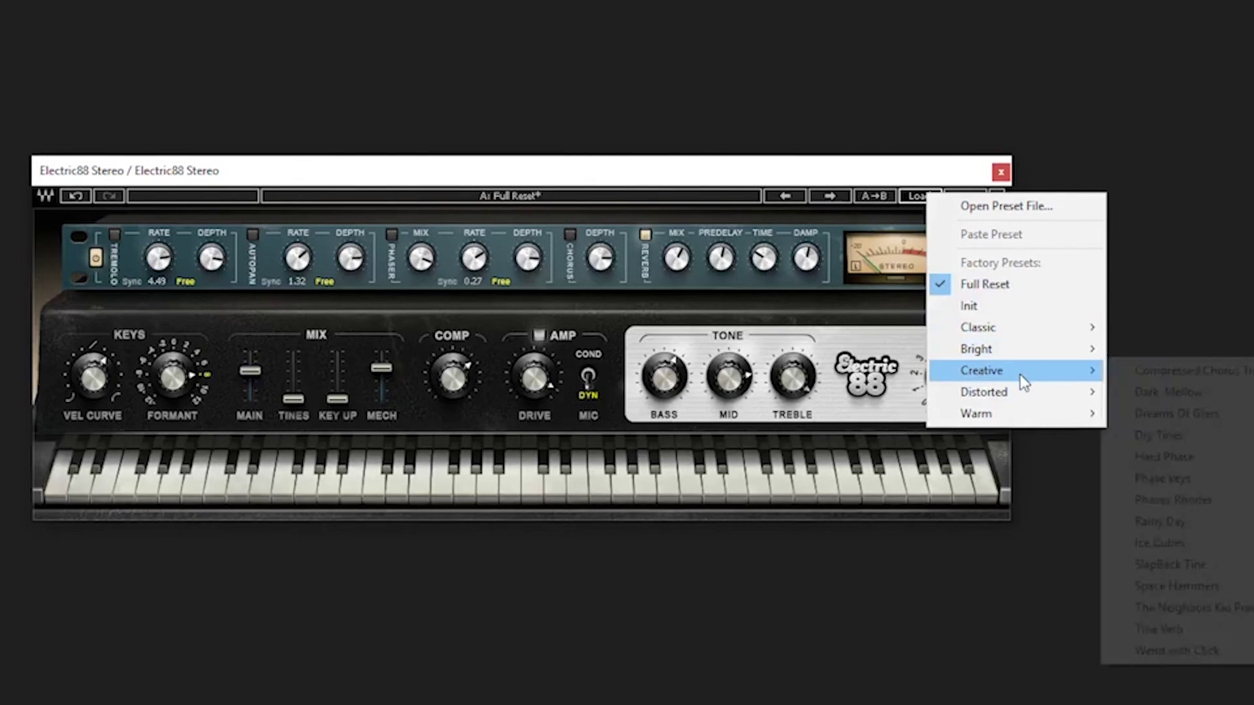
{"action": "mouse_move", "coordinate": [1029, 417]}
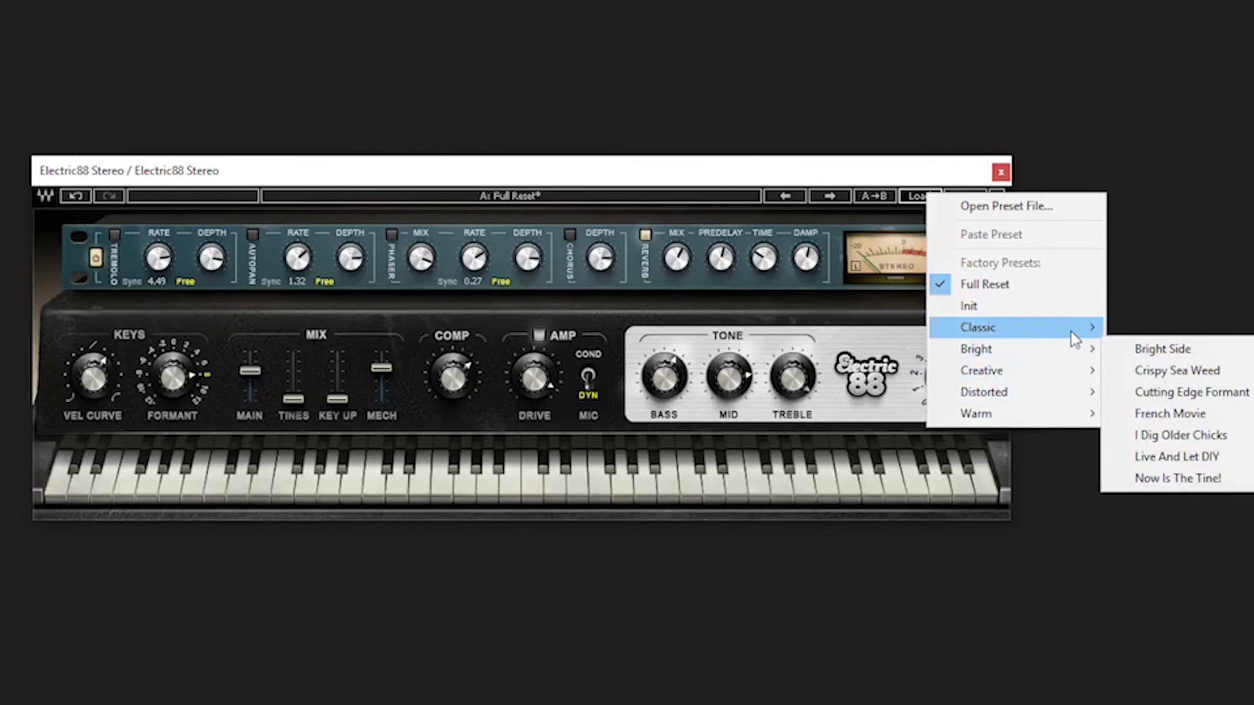
{"action": "mouse_move", "coordinate": [1073, 337]}
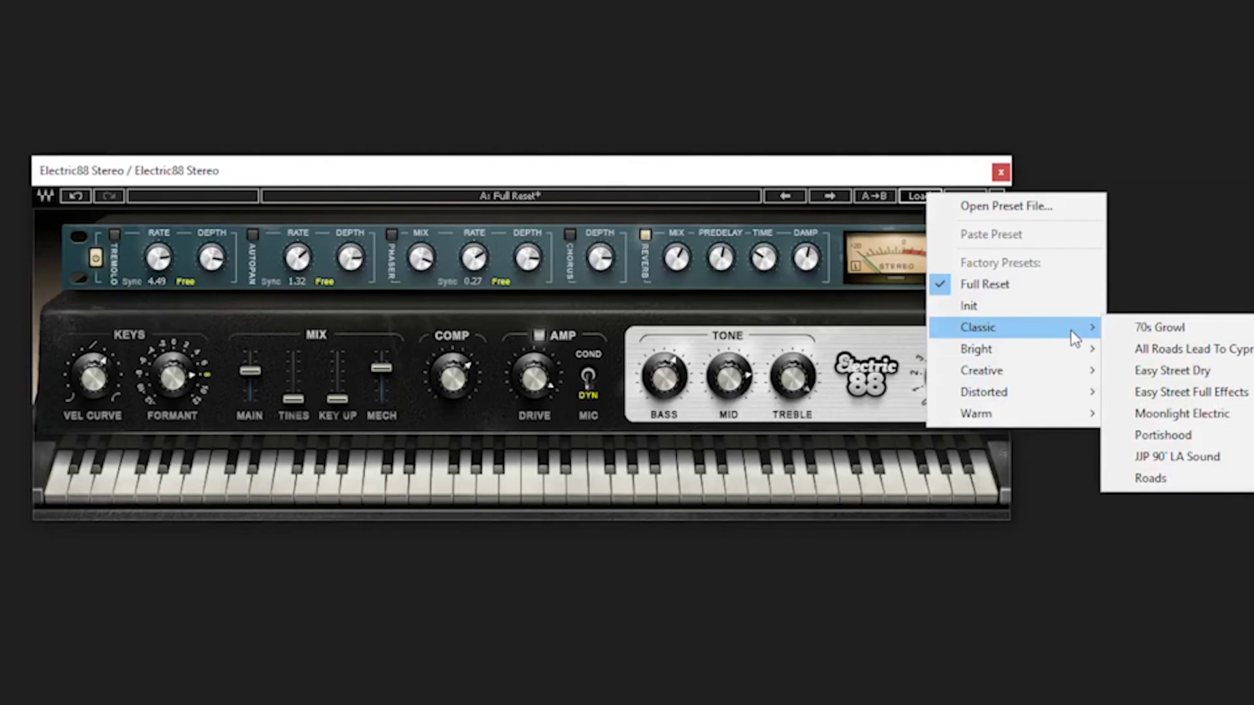
{"action": "left_click", "coordinate": [1142, 337]}
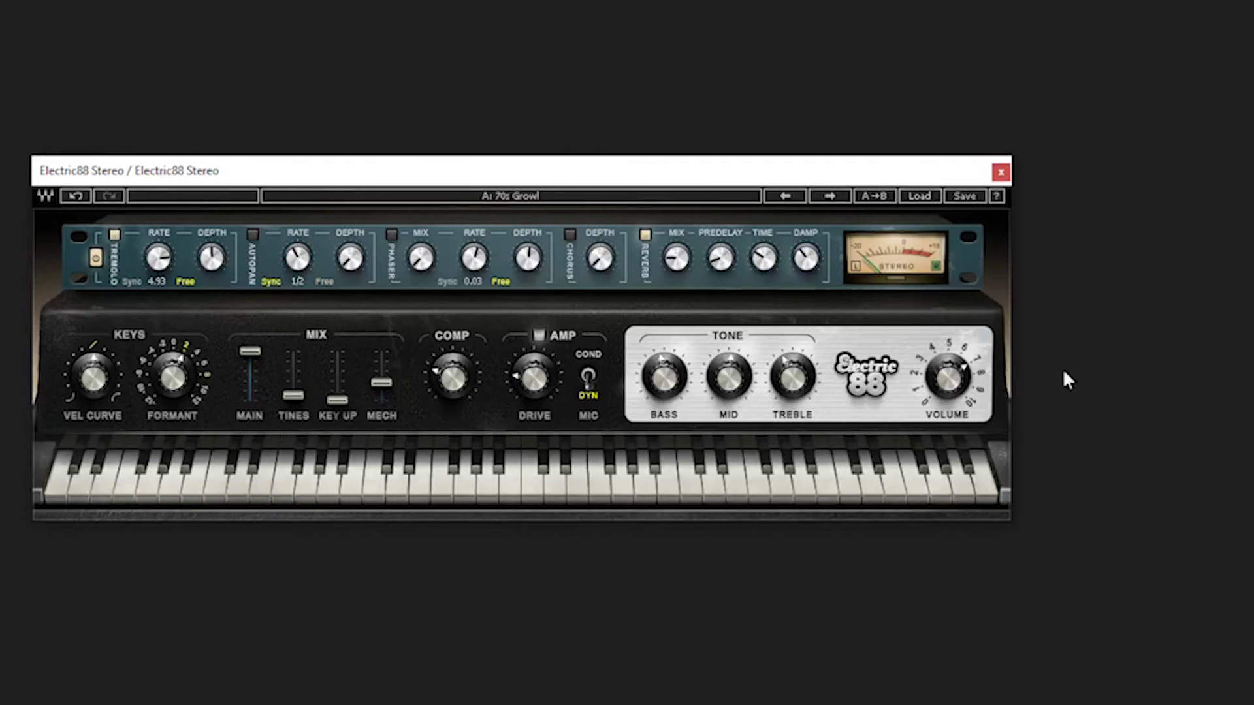
Try the presets 'Easy Street Full Effects' and then Bright 'Cutting Edge Formant'.
{"action": "left_click", "coordinate": [927, 194]}
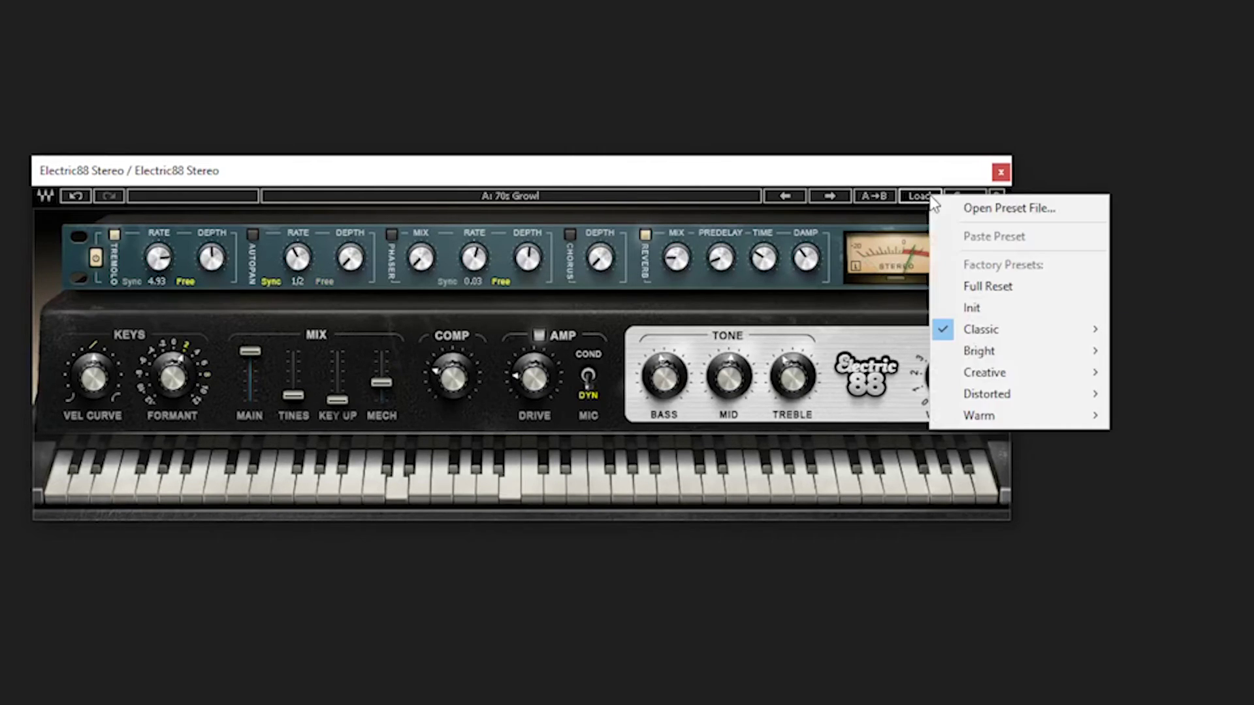
{"action": "mouse_move", "coordinate": [1070, 329]}
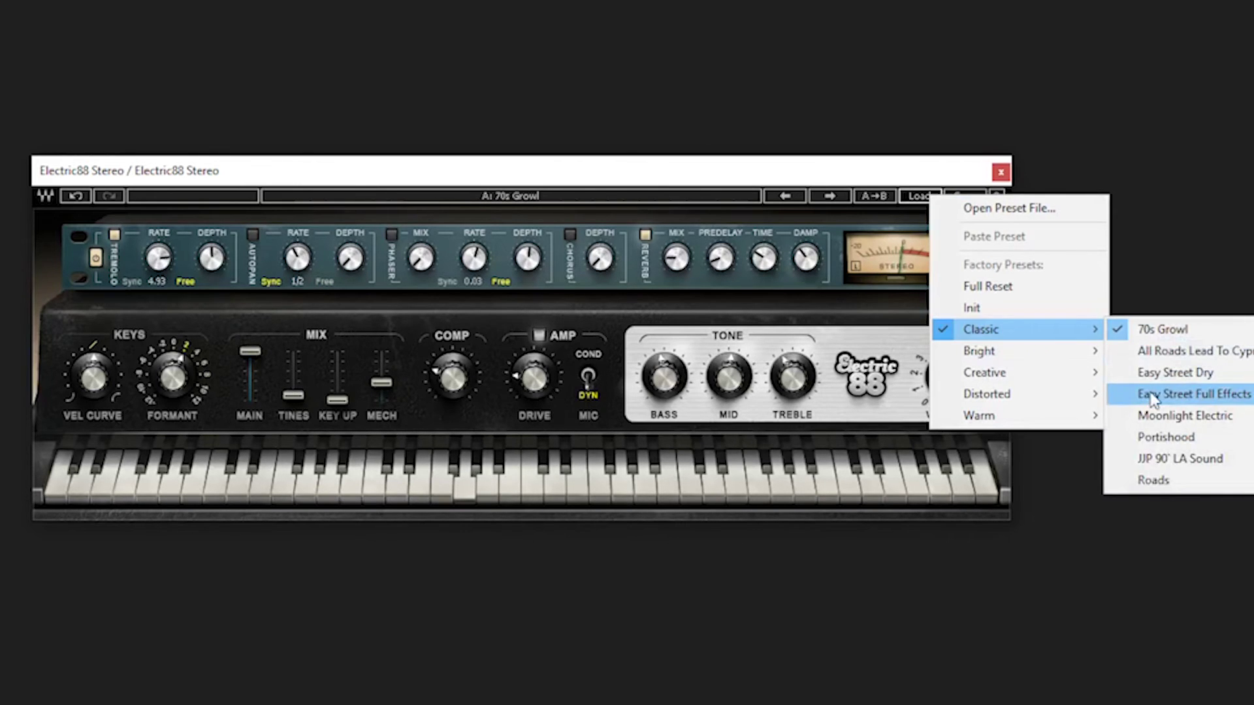
{"action": "left_click", "coordinate": [1151, 397]}
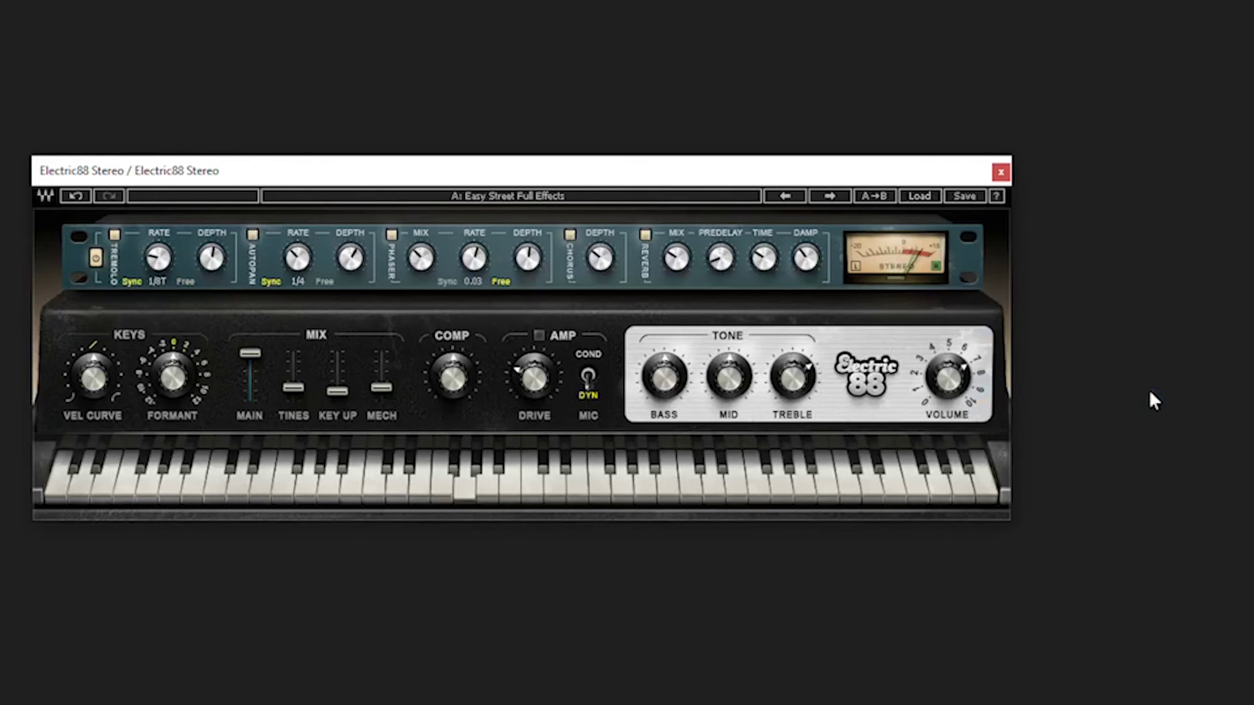
{"action": "left_click", "coordinate": [926, 199]}
{"action": "mouse_move", "coordinate": [1070, 348]}
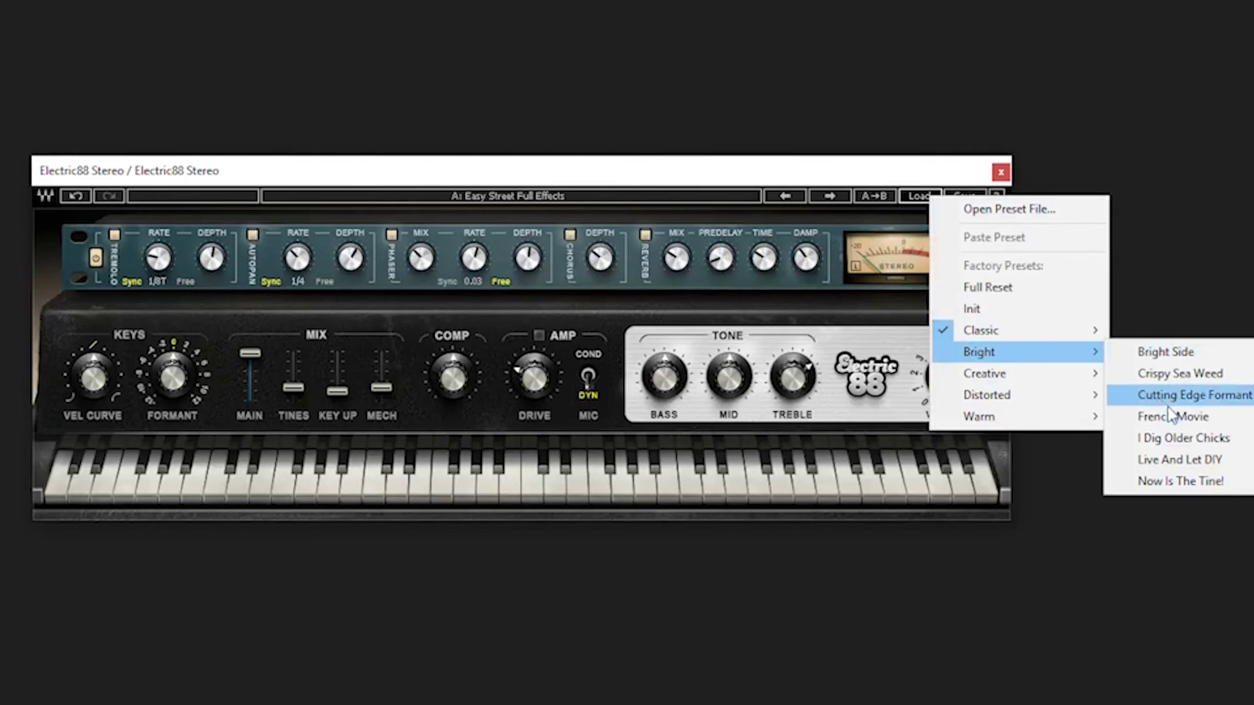
{"action": "left_click", "coordinate": [1170, 398]}
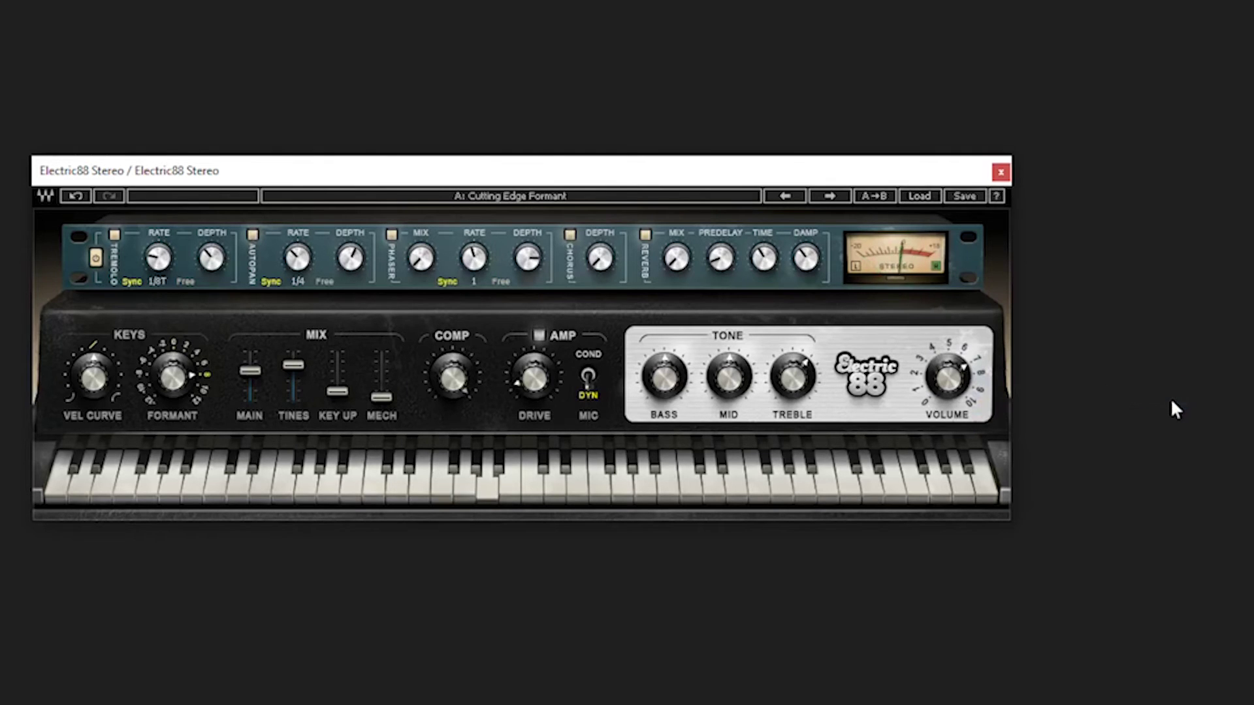
Load the Bright preset 'Live And Let DIY'.
{"action": "left_click", "coordinate": [925, 199]}
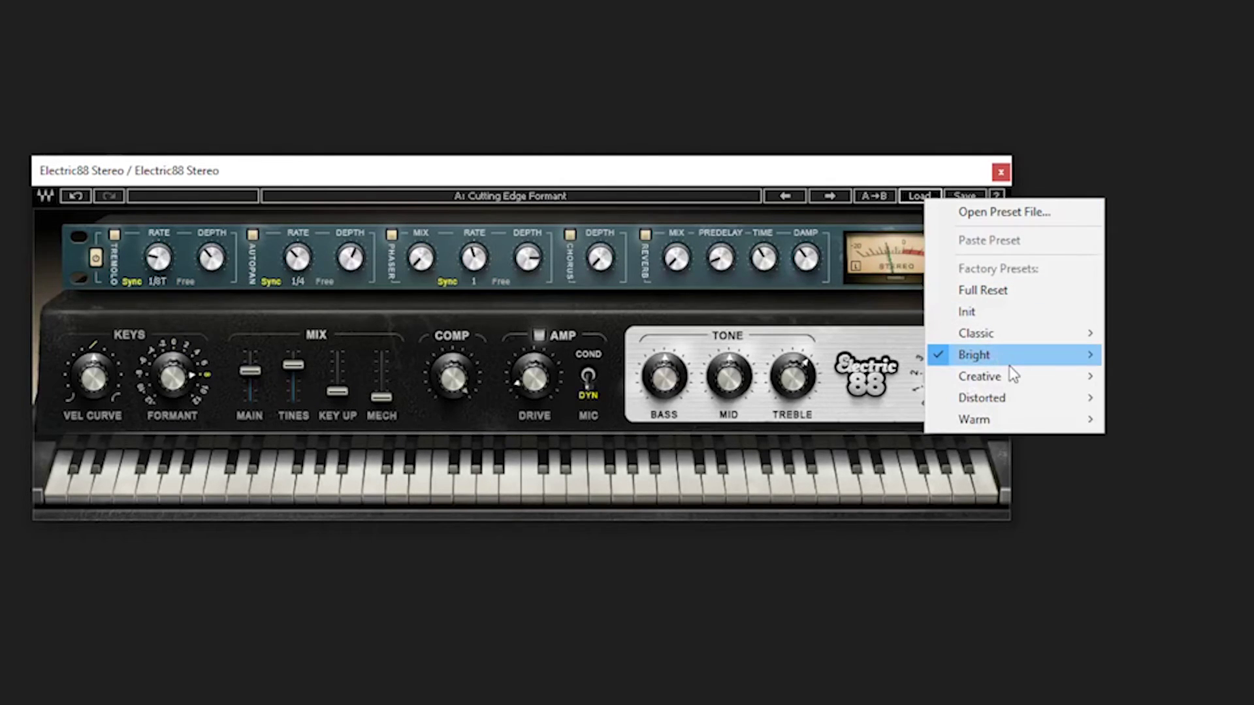
{"action": "mouse_move", "coordinate": [1013, 356]}
{"action": "left_click", "coordinate": [1156, 463]}
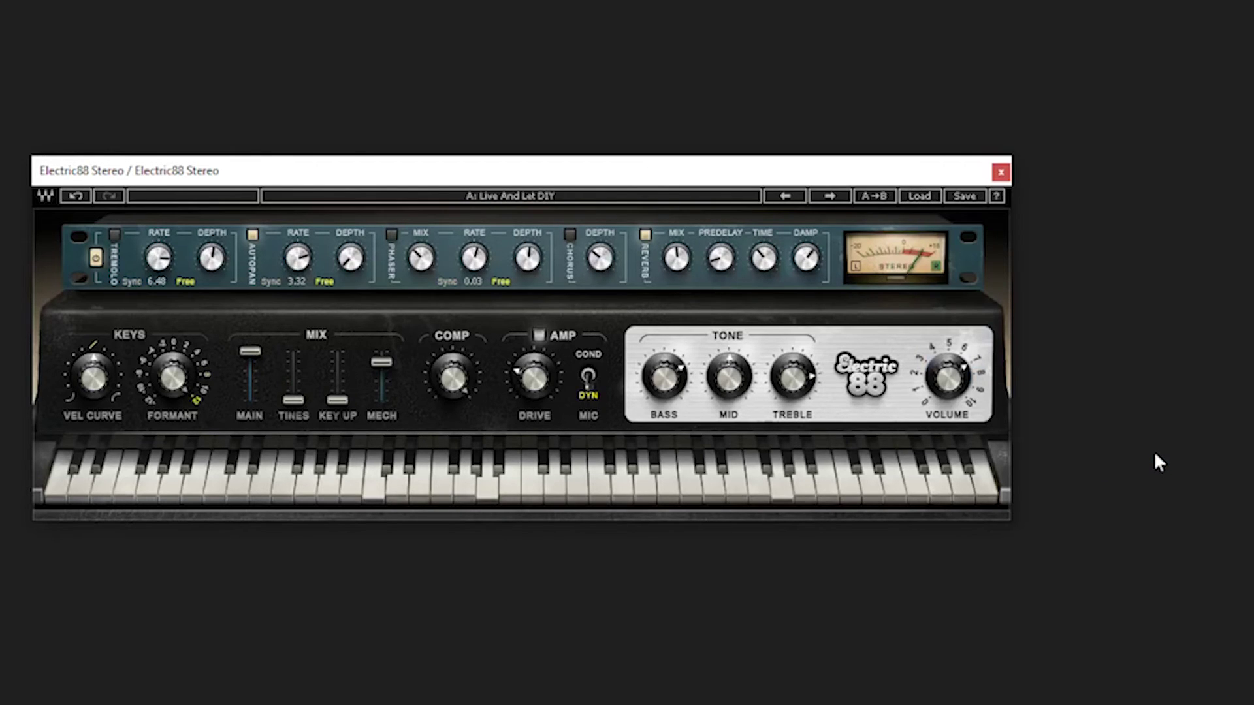
Try the Creative presets 'Dark Mellow' and then 'Phasey Rhodes'.
{"action": "left_click", "coordinate": [929, 198]}
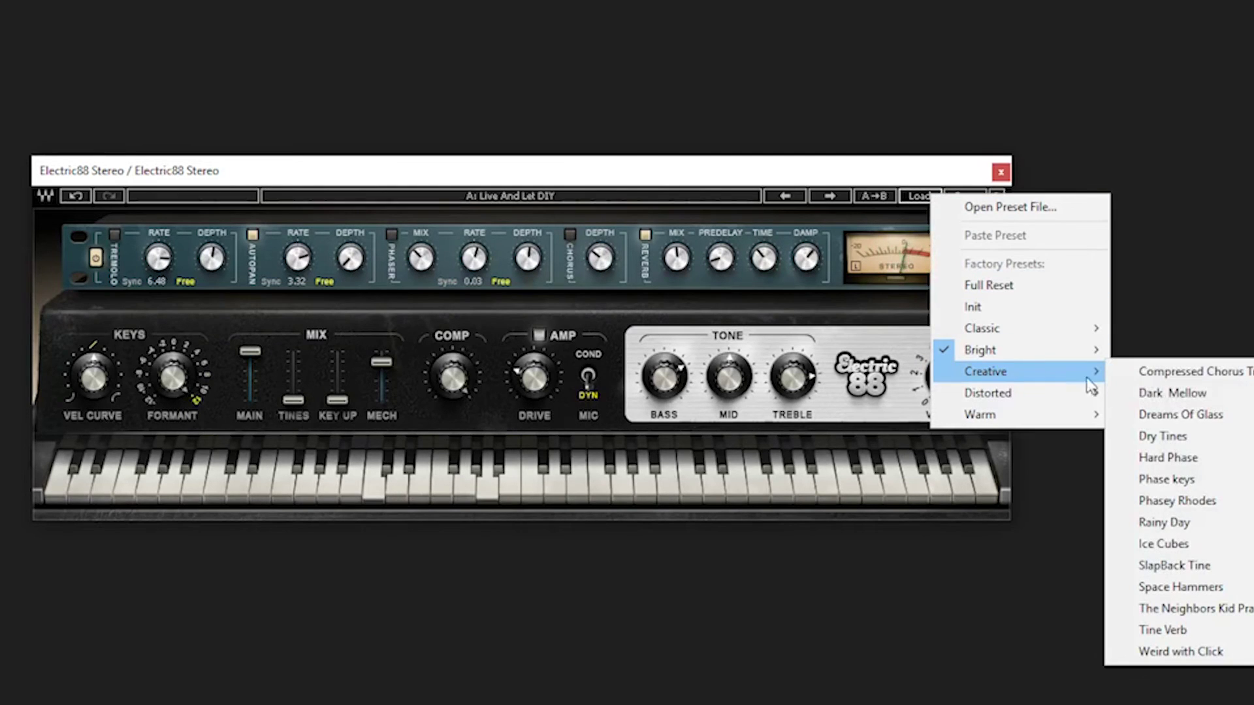
{"action": "left_click", "coordinate": [1186, 397]}
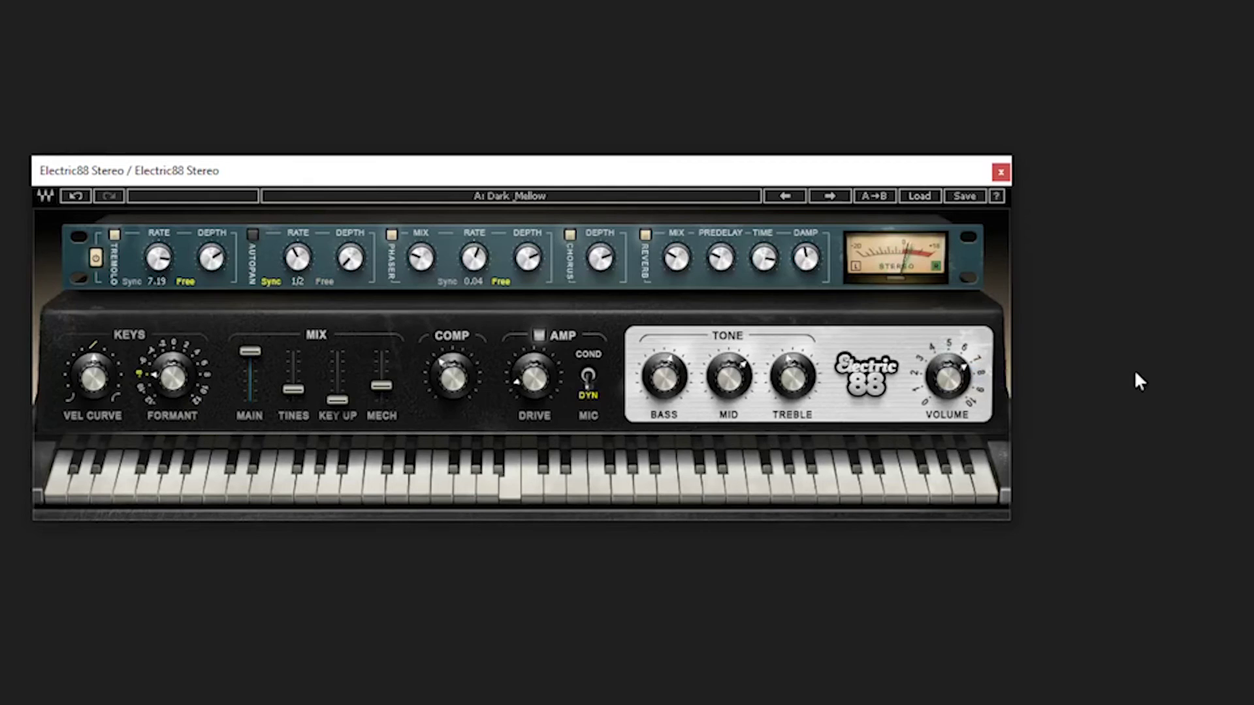
{"action": "left_click", "coordinate": [918, 195]}
{"action": "mouse_move", "coordinate": [993, 369]}
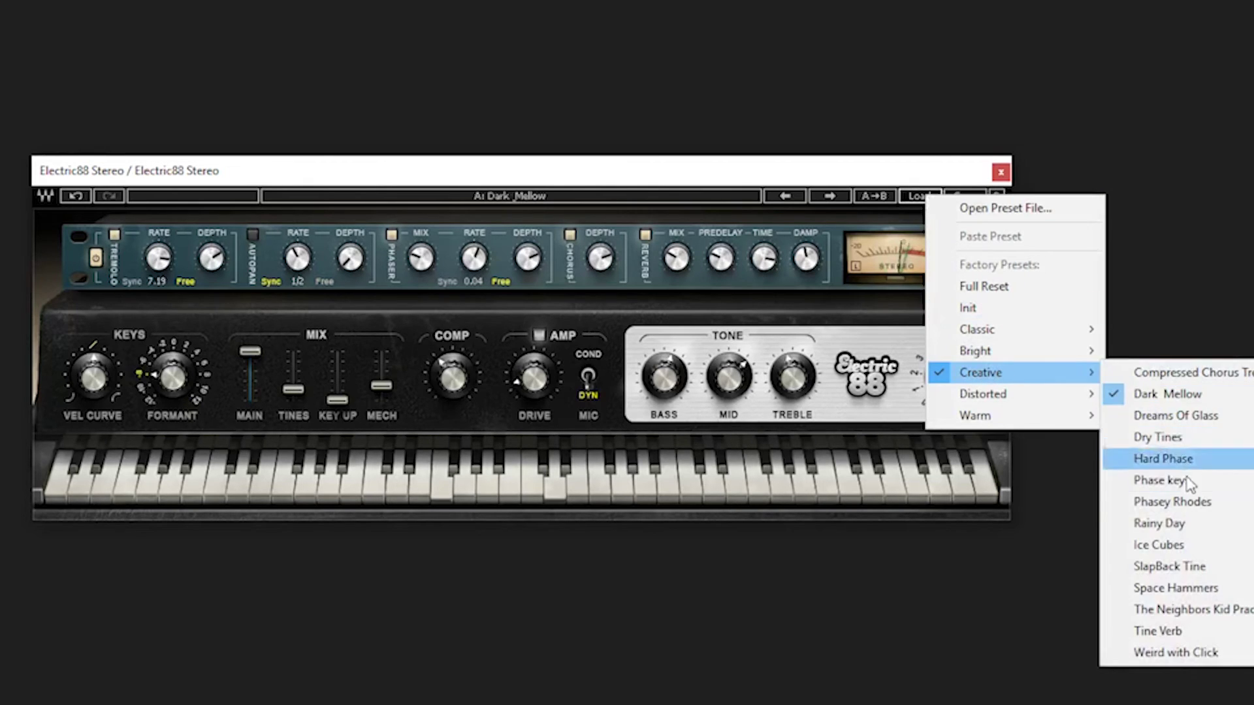
{"action": "left_click", "coordinate": [1201, 507]}
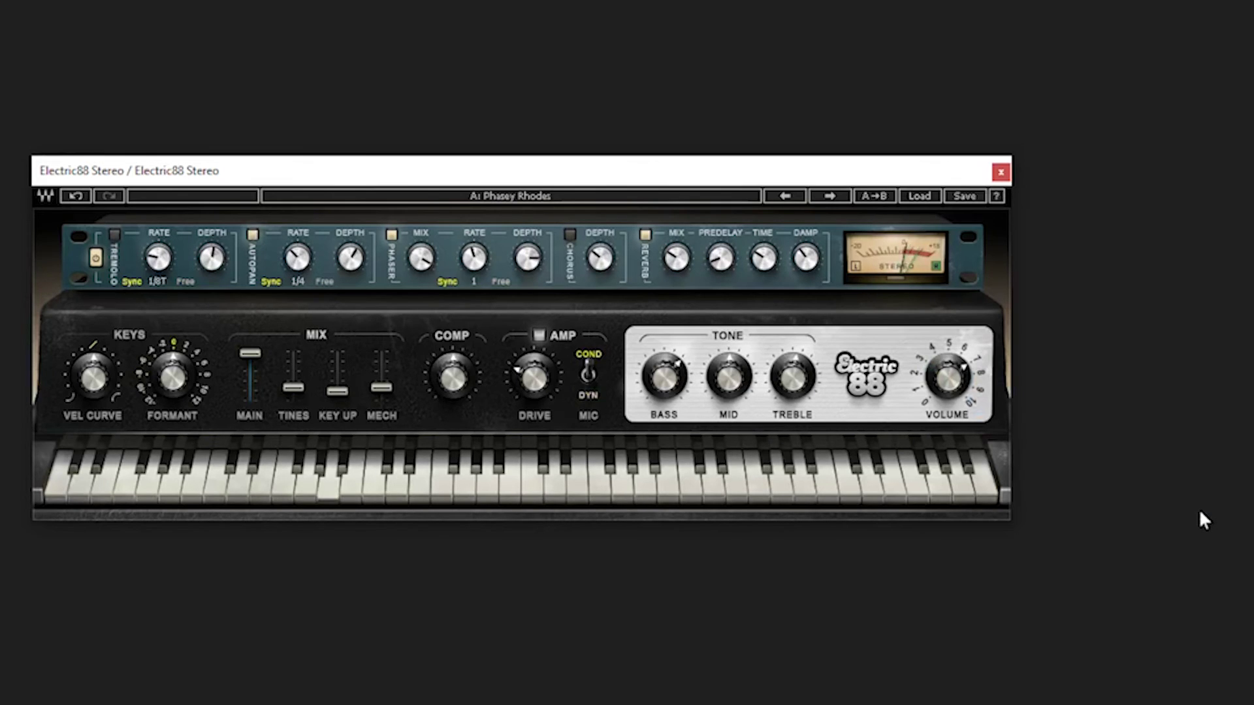
Load the Creative preset 'Ice Cubes'.
{"action": "left_click", "coordinate": [932, 197]}
{"action": "mouse_move", "coordinate": [1045, 374]}
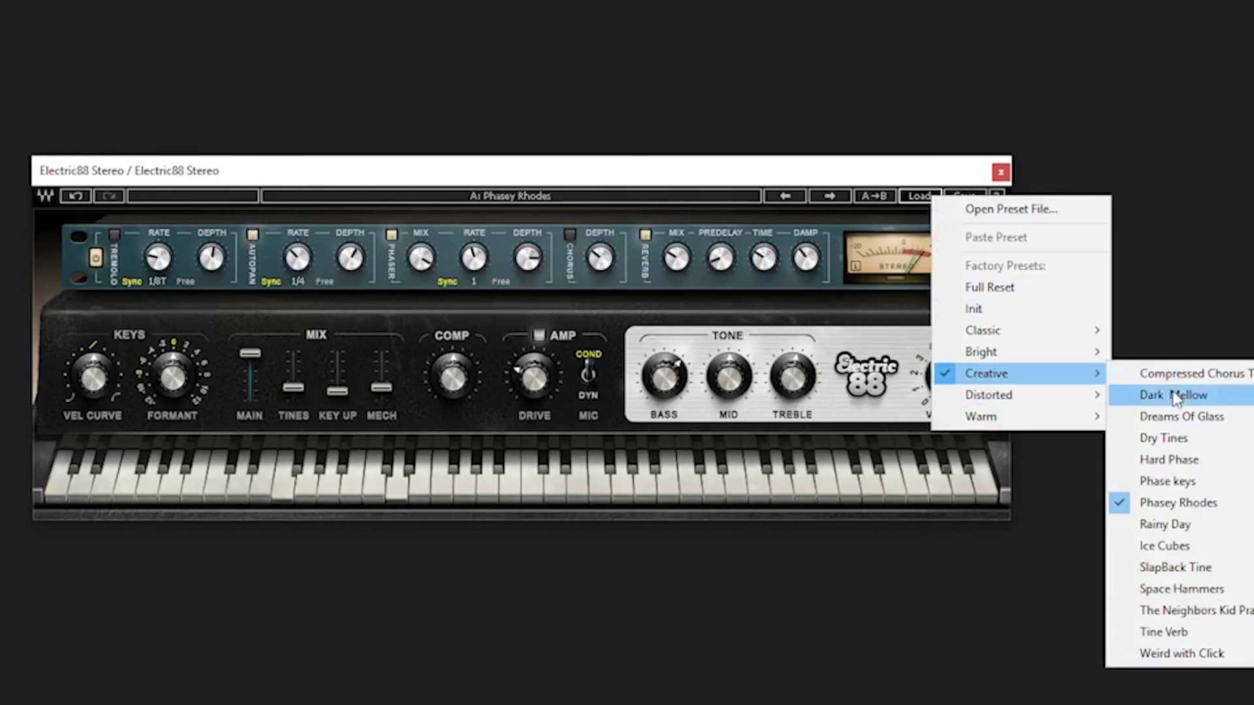
{"action": "left_click", "coordinate": [1205, 546]}
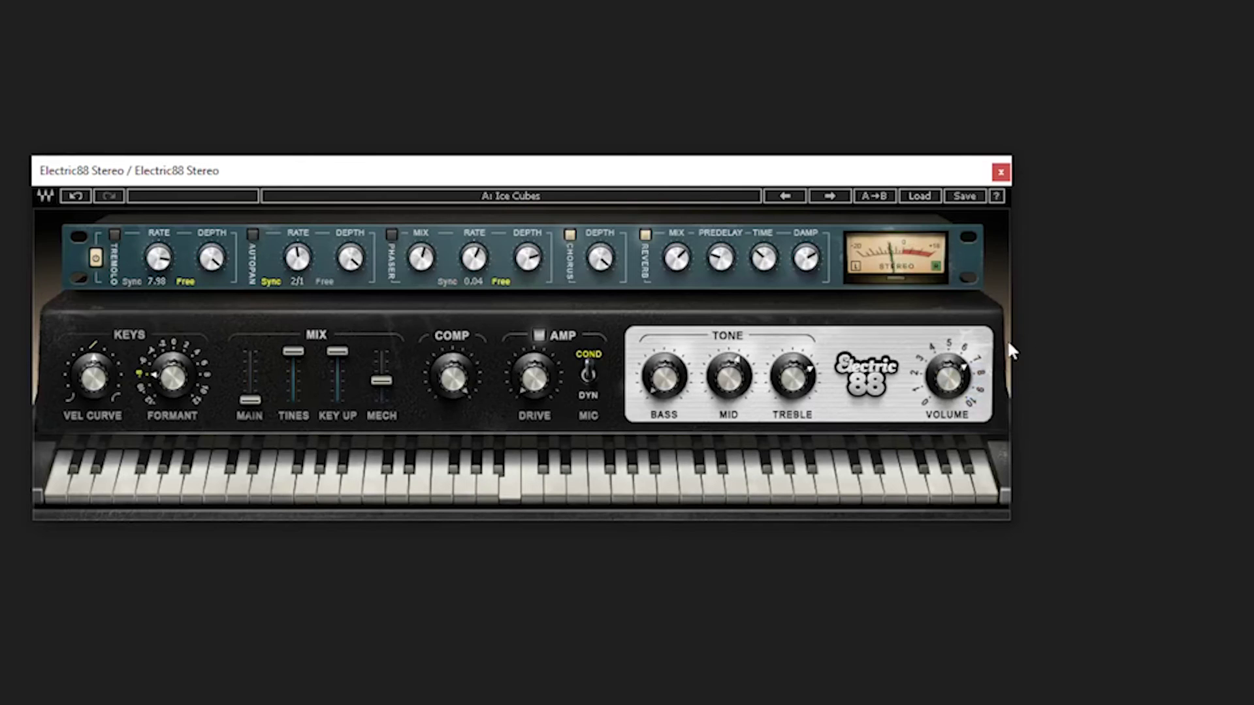
{"action": "left_click", "coordinate": [926, 197]}
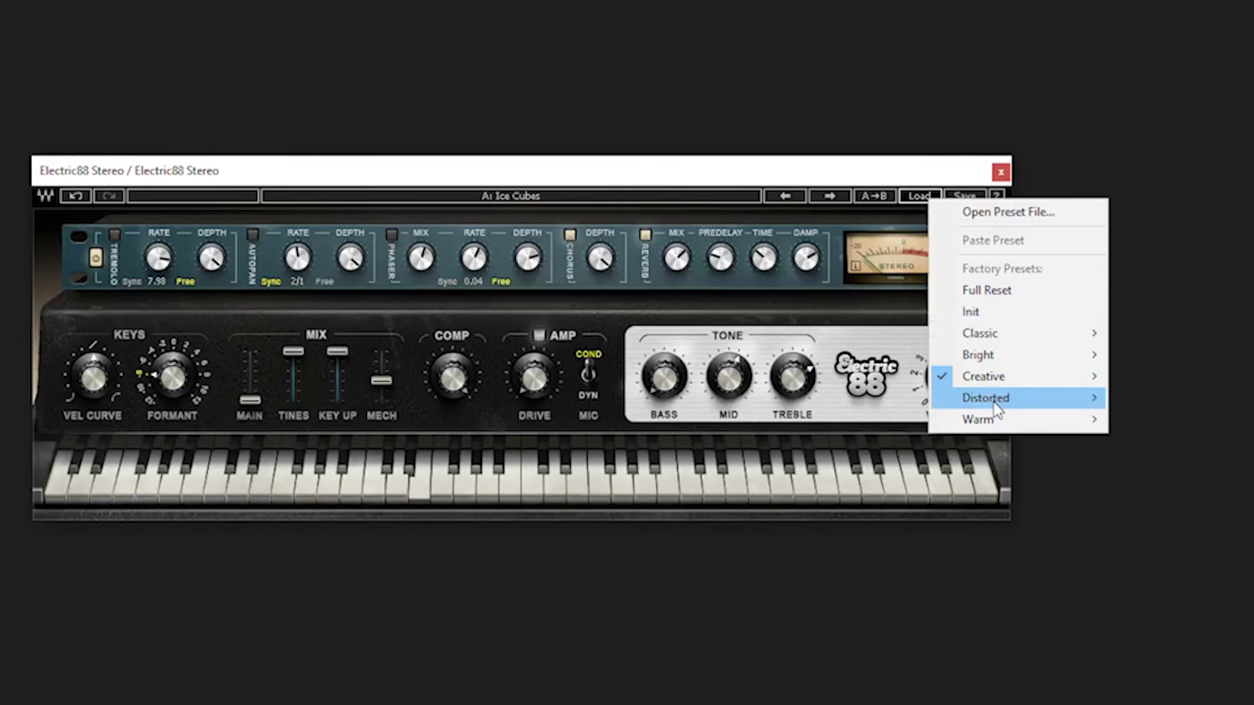
Audition Distorted 'Electric Guiliano', then load Distorted 'Fuzzy Warm'.
{"action": "mouse_move", "coordinate": [997, 410]}
{"action": "left_click", "coordinate": [1202, 442]}
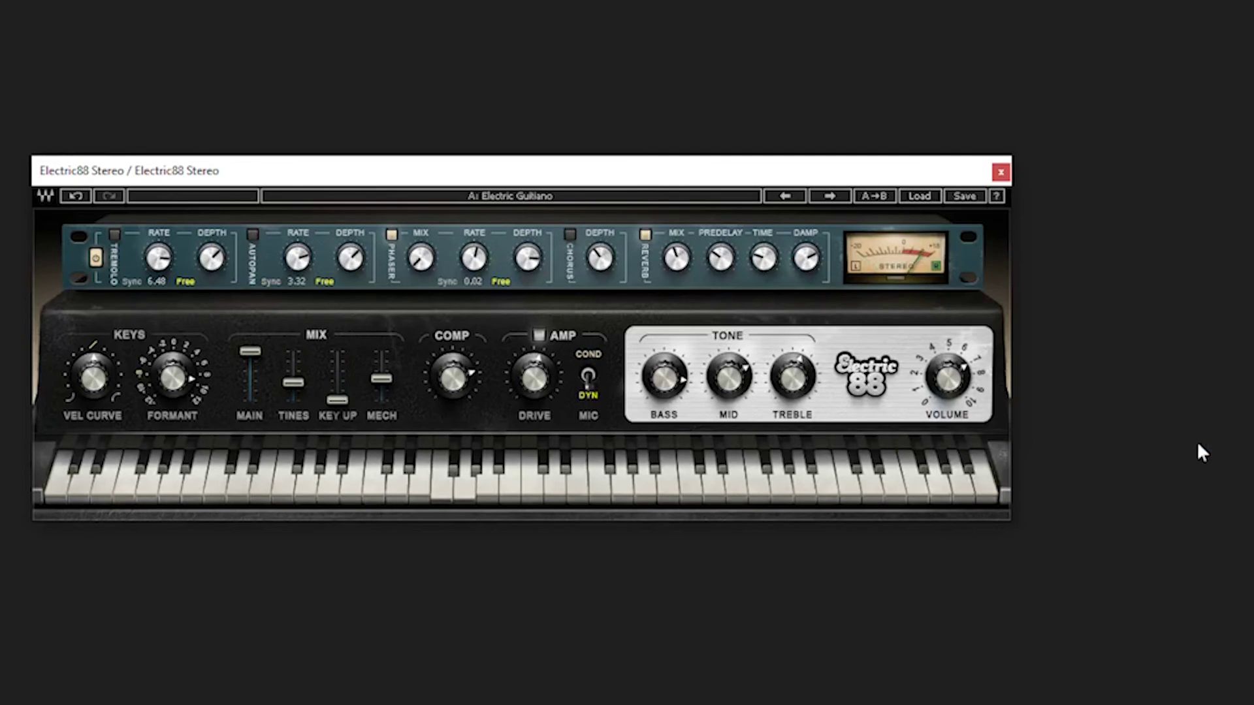
{"action": "left_click", "coordinate": [921, 195]}
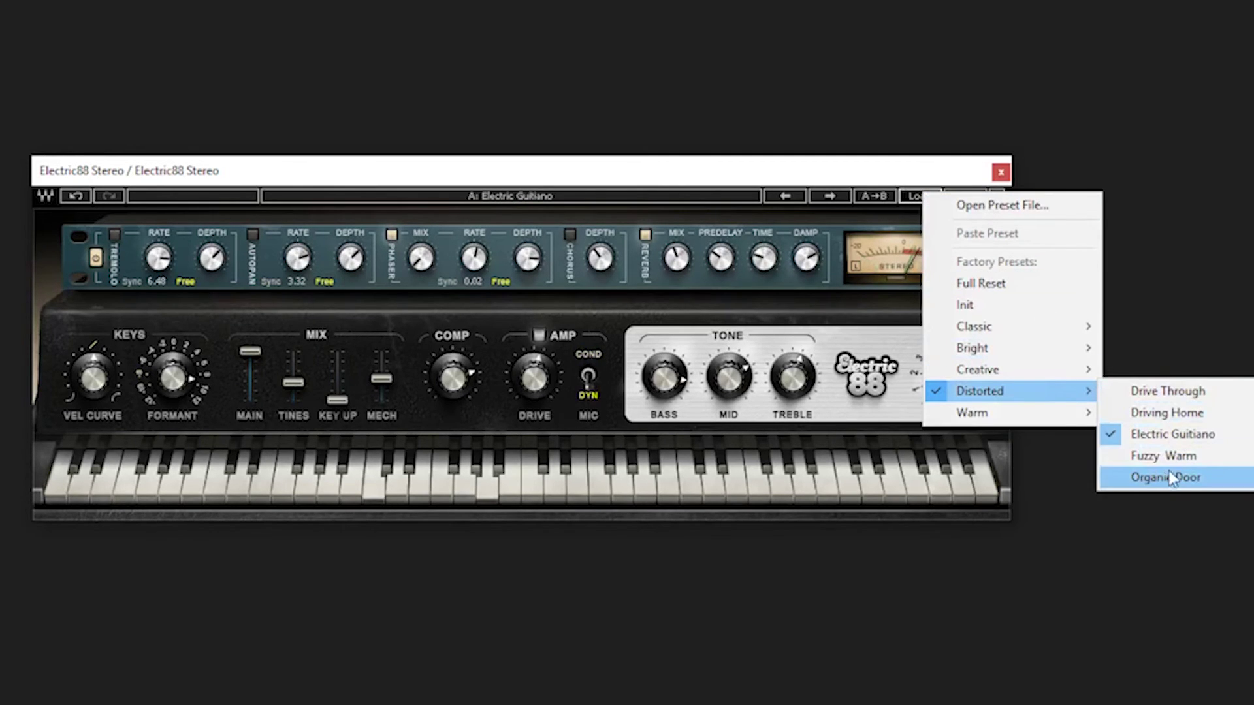
{"action": "left_click", "coordinate": [1173, 457]}
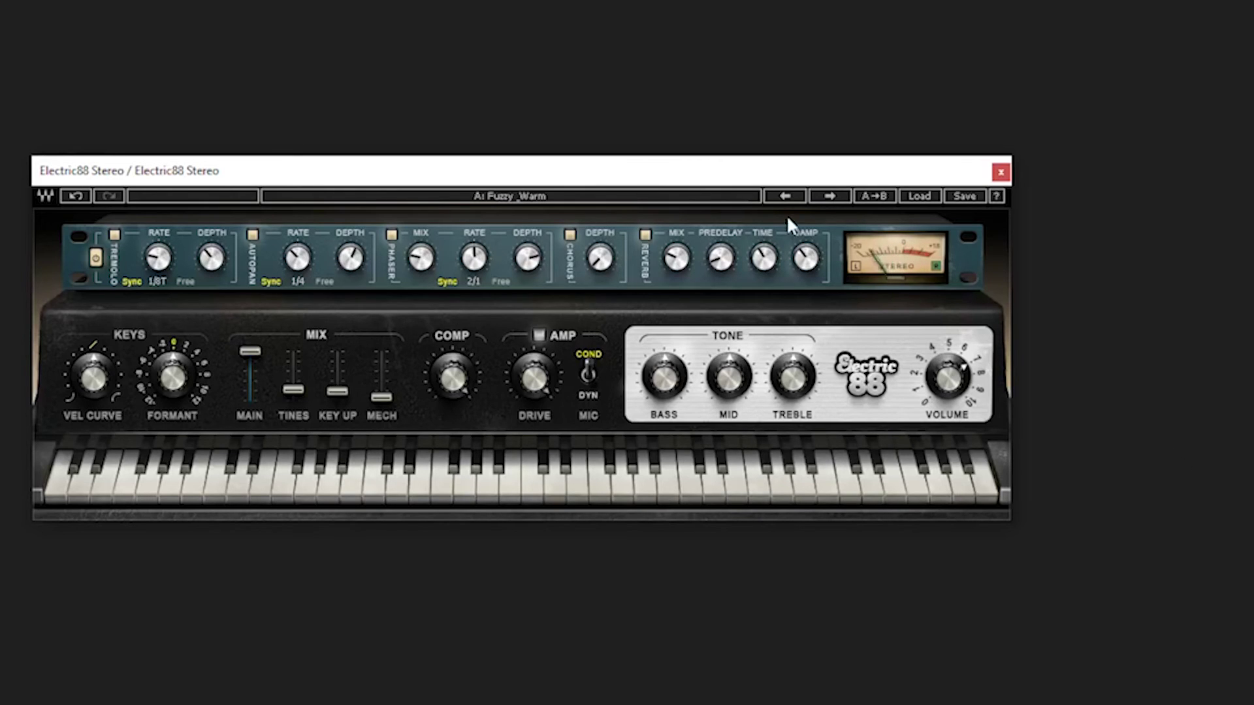
Try Warm 'Sadness In Your Ice', then load Warm 'Warm Keys Amp and Trem'.
{"action": "left_click", "coordinate": [918, 199]}
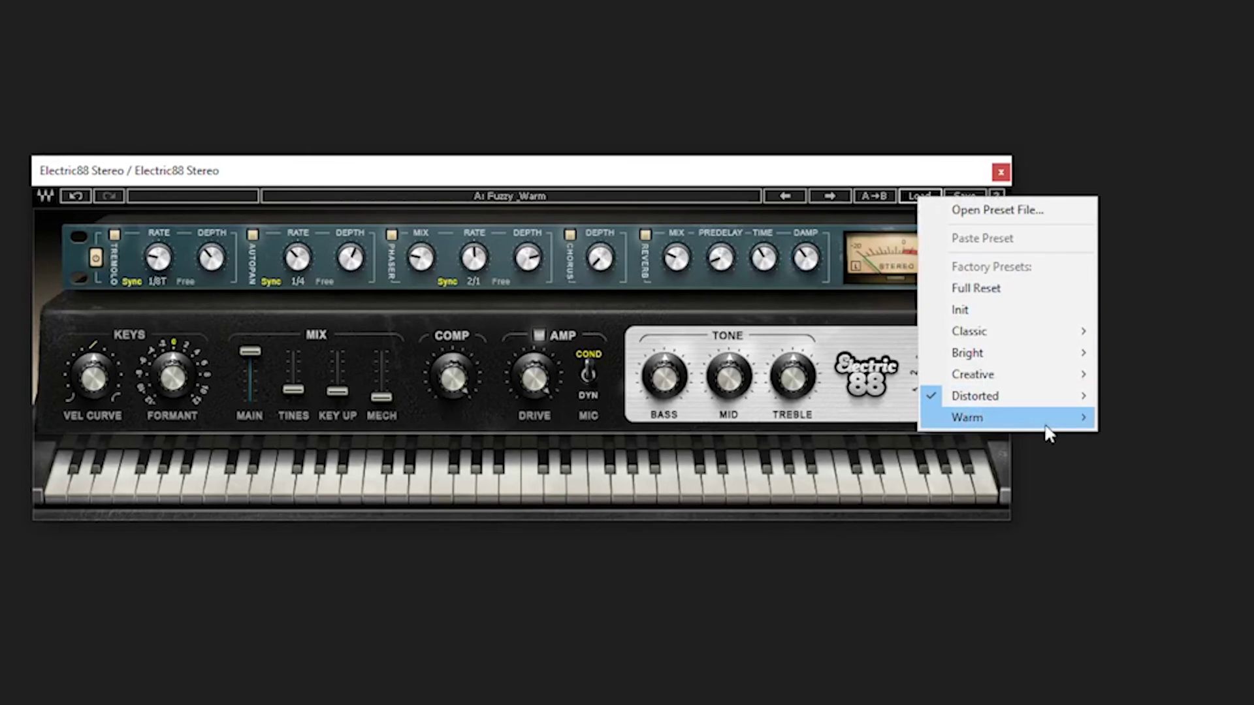
{"action": "mouse_move", "coordinate": [1047, 433]}
{"action": "left_click", "coordinate": [1150, 459]}
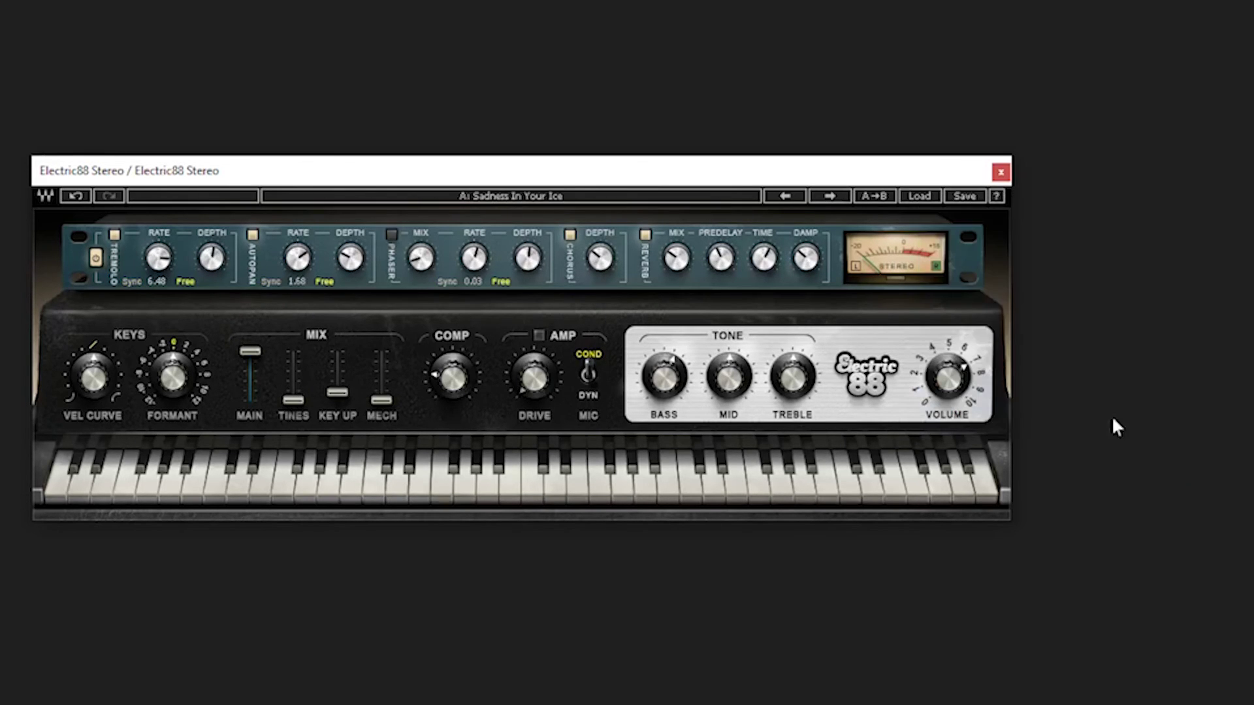
{"action": "left_click", "coordinate": [920, 198]}
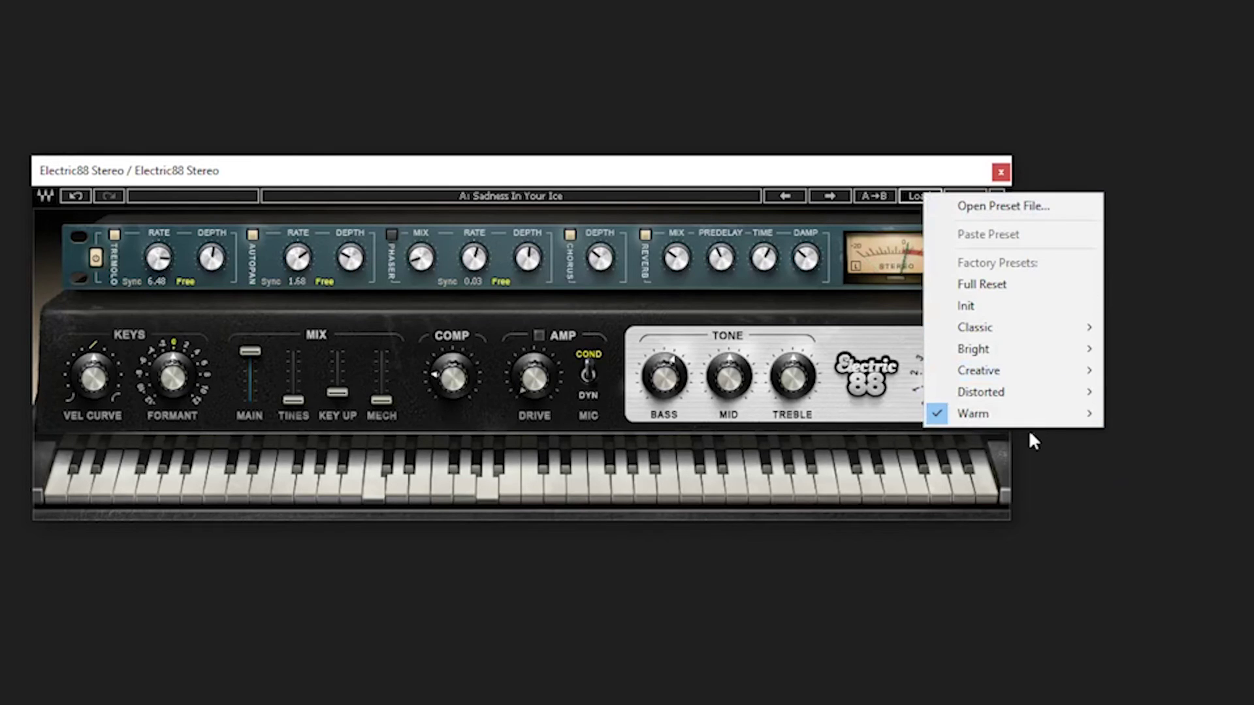
{"action": "mouse_move", "coordinate": [1075, 419]}
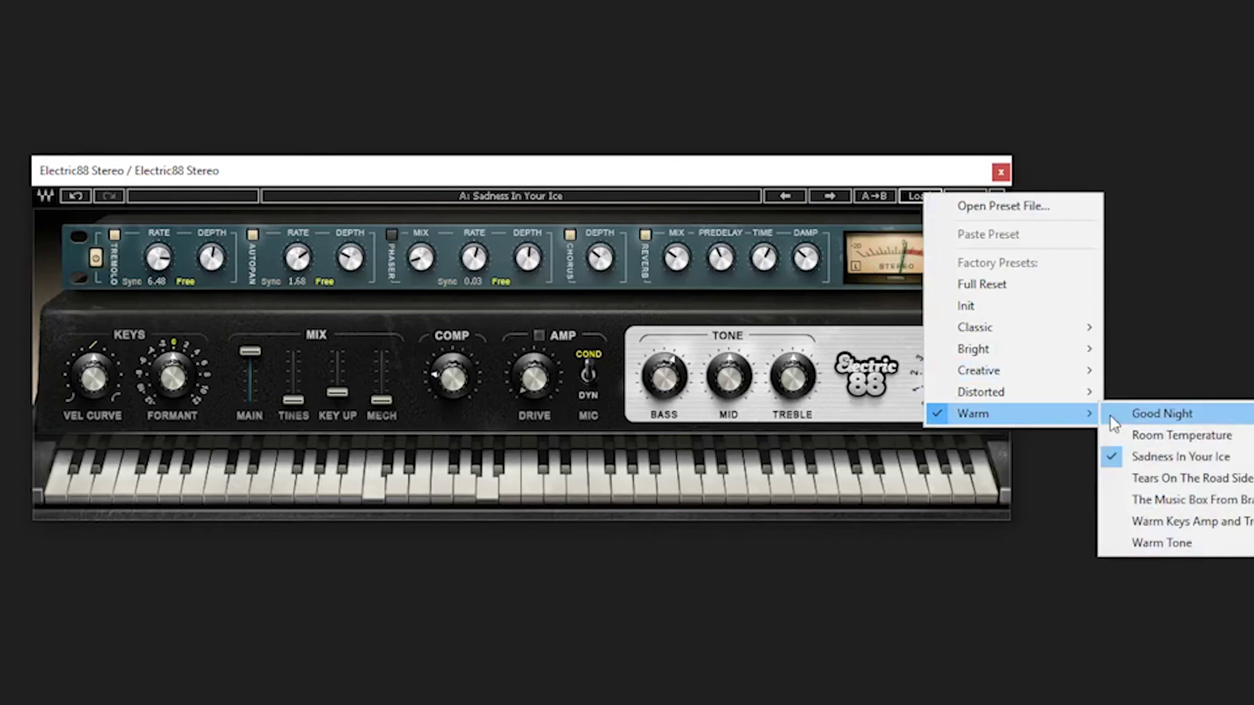
{"action": "left_click", "coordinate": [1184, 523]}
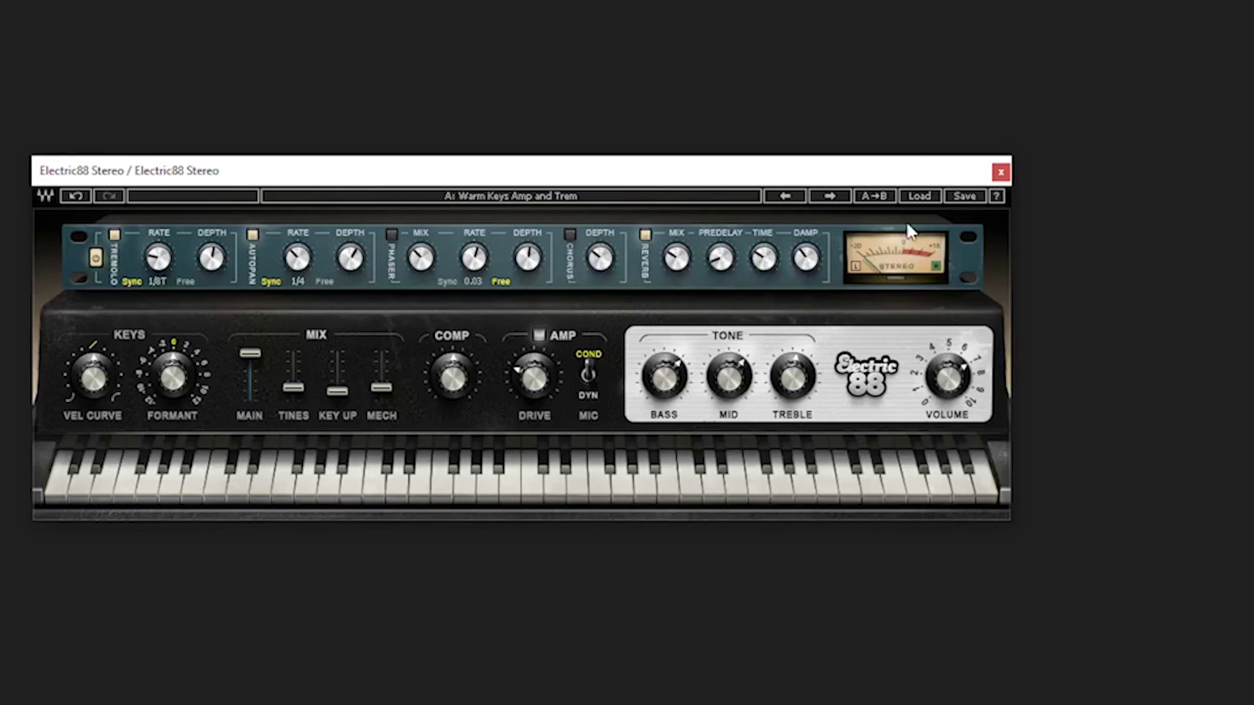
Load 'Moonlight Electric' from the Classic factory presets.
{"action": "left_click", "coordinate": [914, 200]}
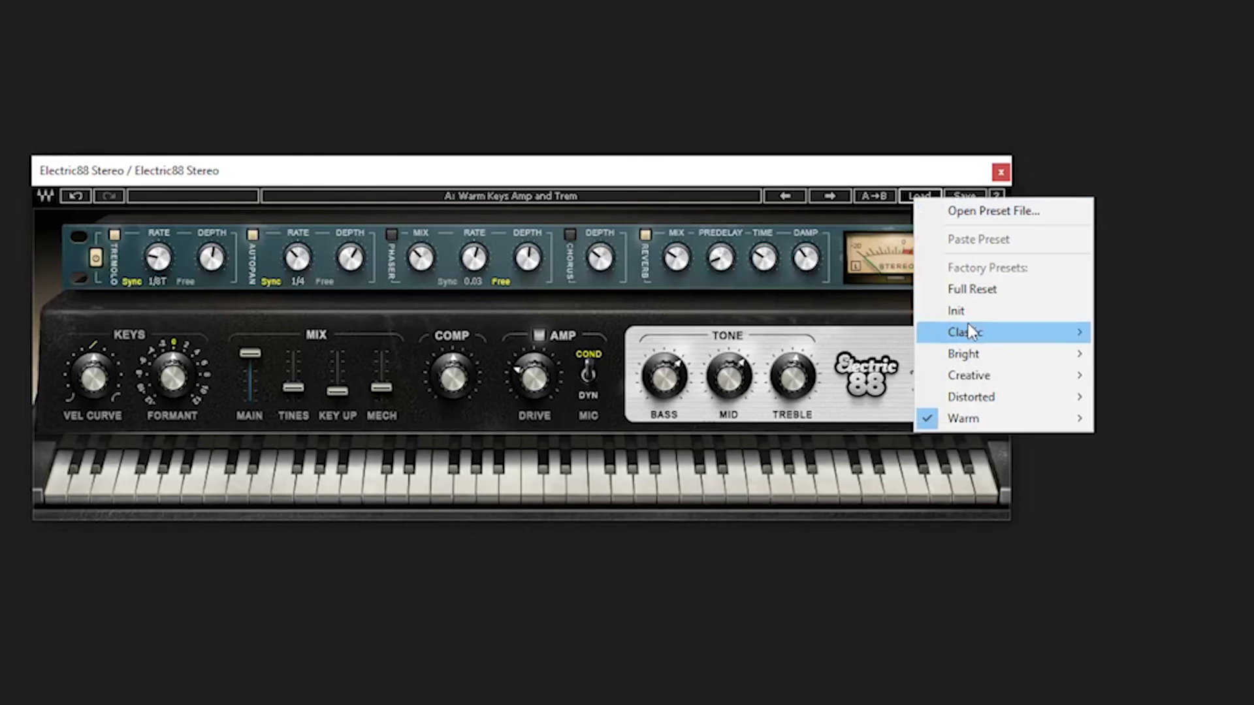
{"action": "mouse_move", "coordinate": [968, 324]}
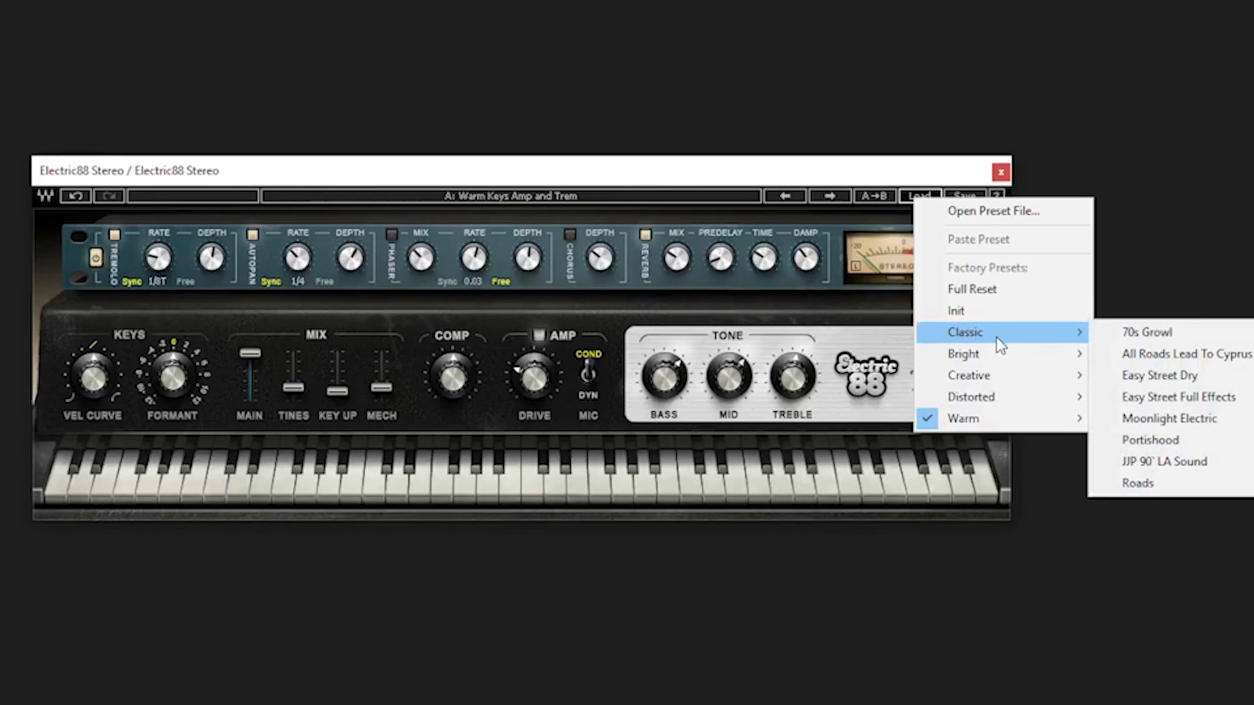
{"action": "left_click", "coordinate": [1150, 421]}
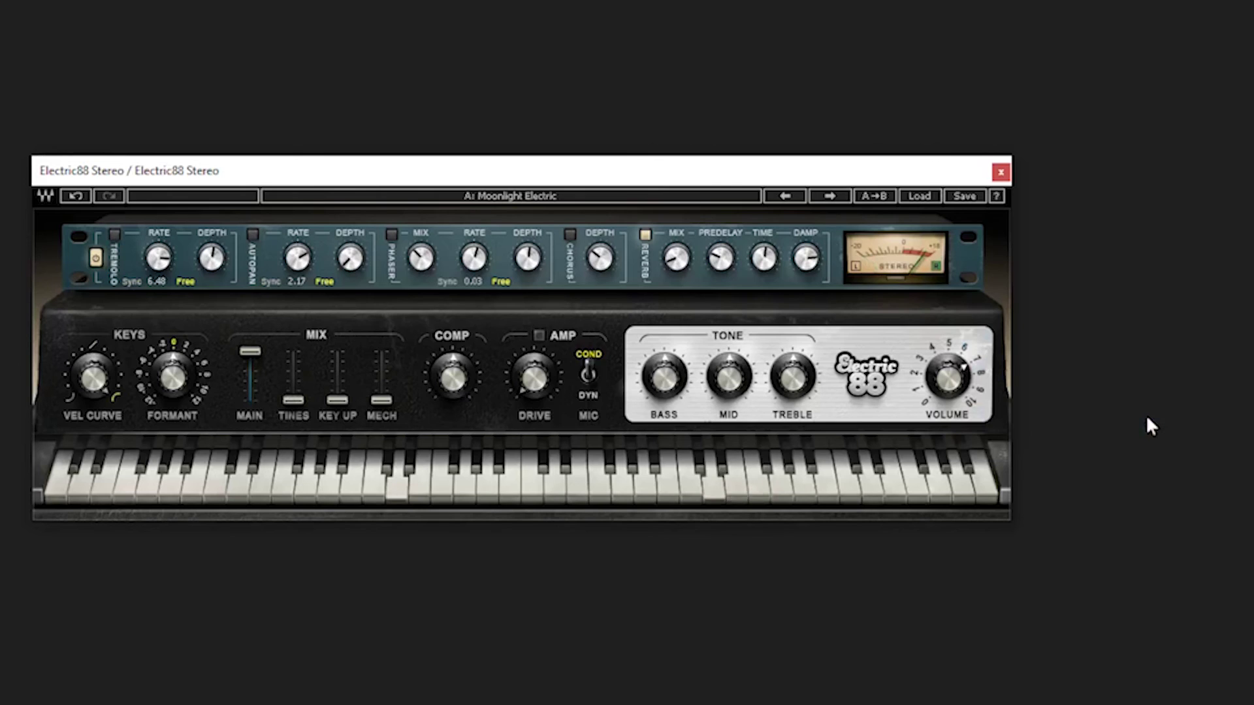